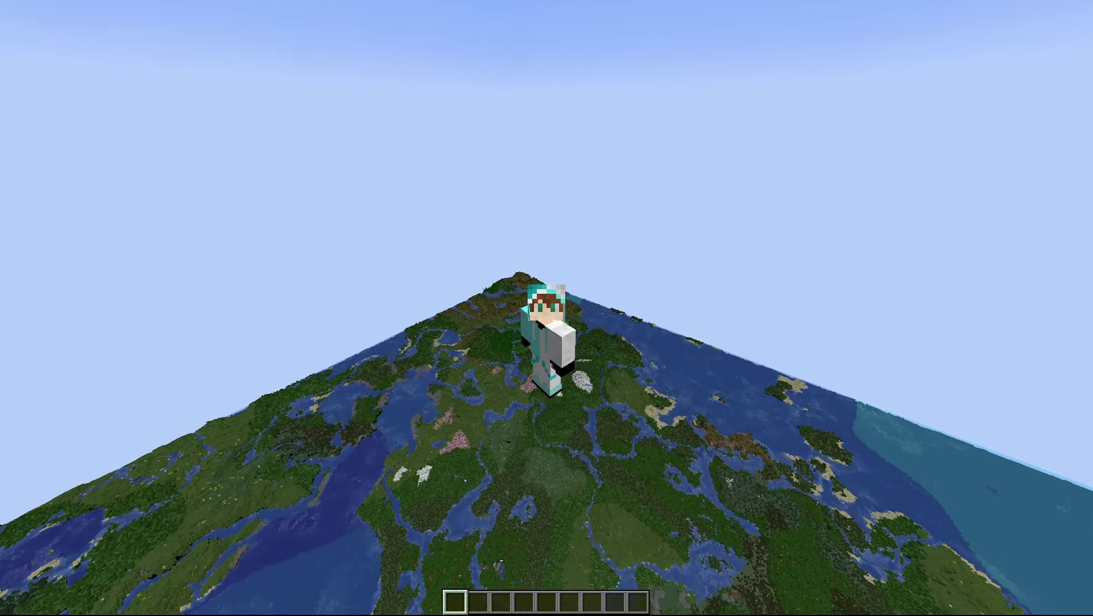
Show the debug overlay and descend from high altitude onto the grassy hilltop beside the forest.
{"action": "key", "text": "F3"}
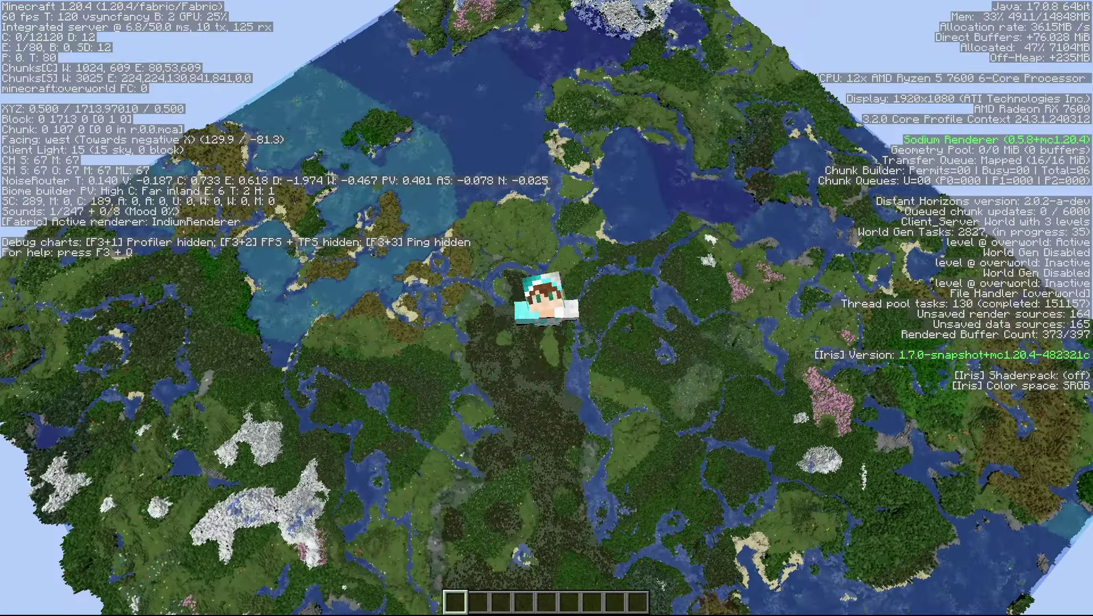
{"action": "key", "text": "t"}
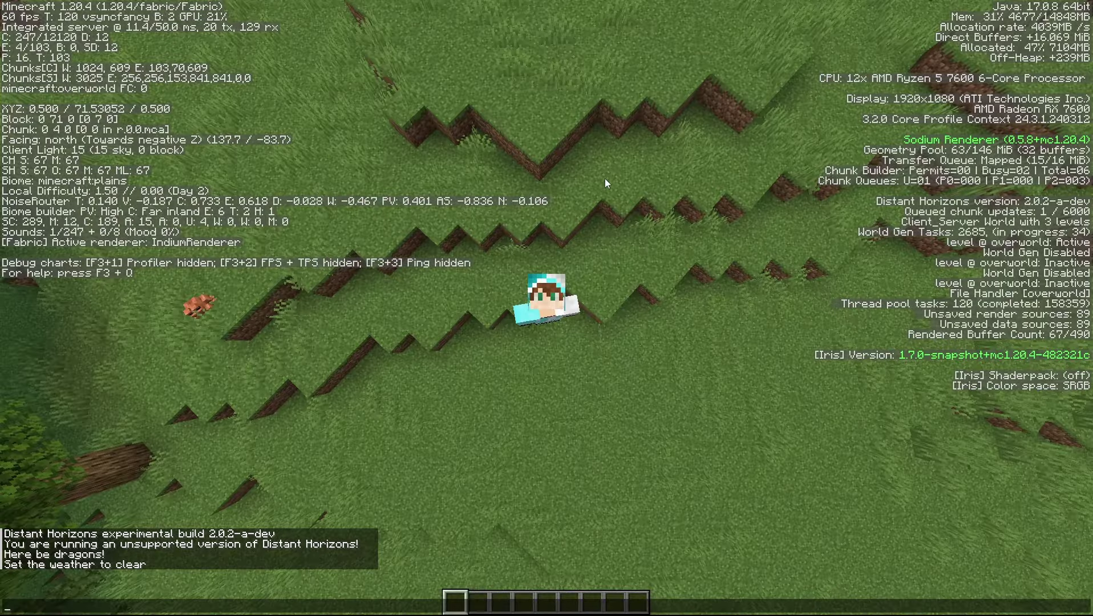
{"action": "key", "text": "Escape"}
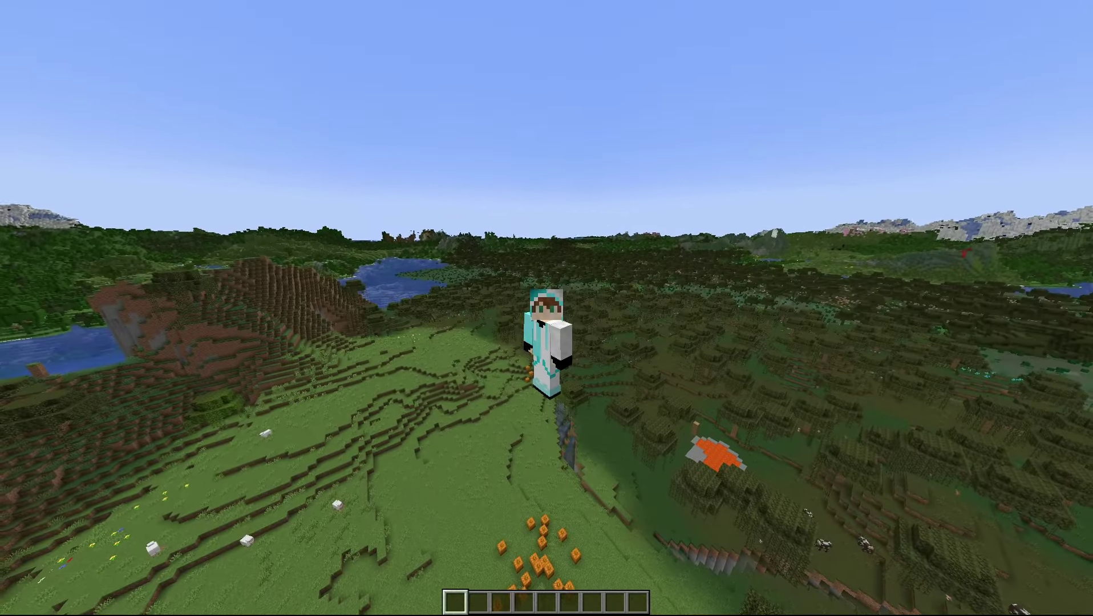
Review Distant Horizons LOD radius, quality preset and CPU load 'I Paid For The Whole CPU', then resume play.
{"action": "key", "text": "Escape"}
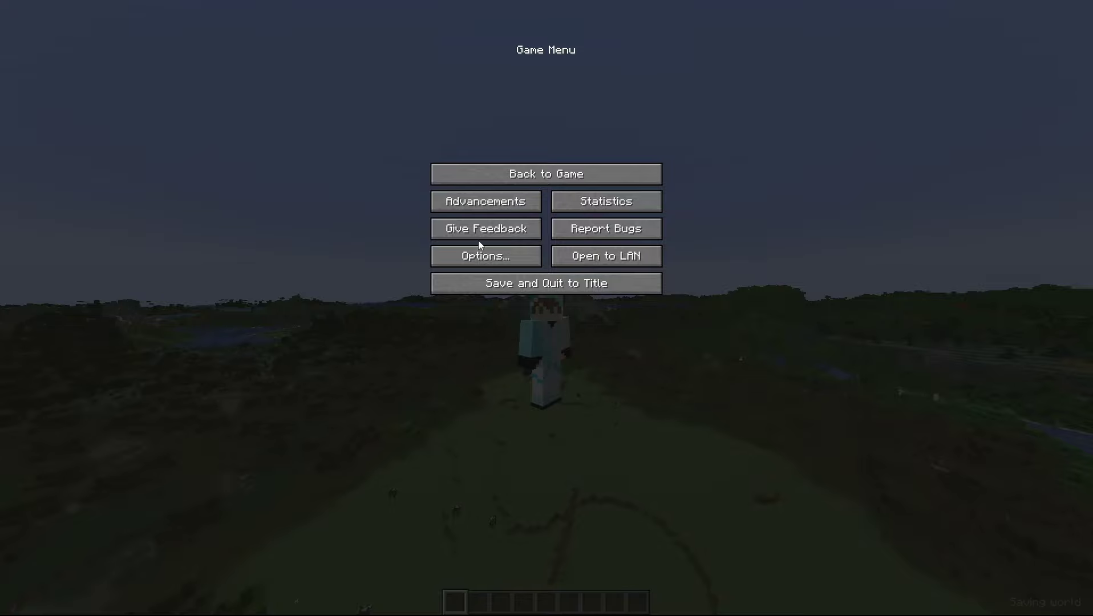
{"action": "left_click", "coordinate": [482, 255]}
{"action": "left_click", "coordinate": [354, 100]}
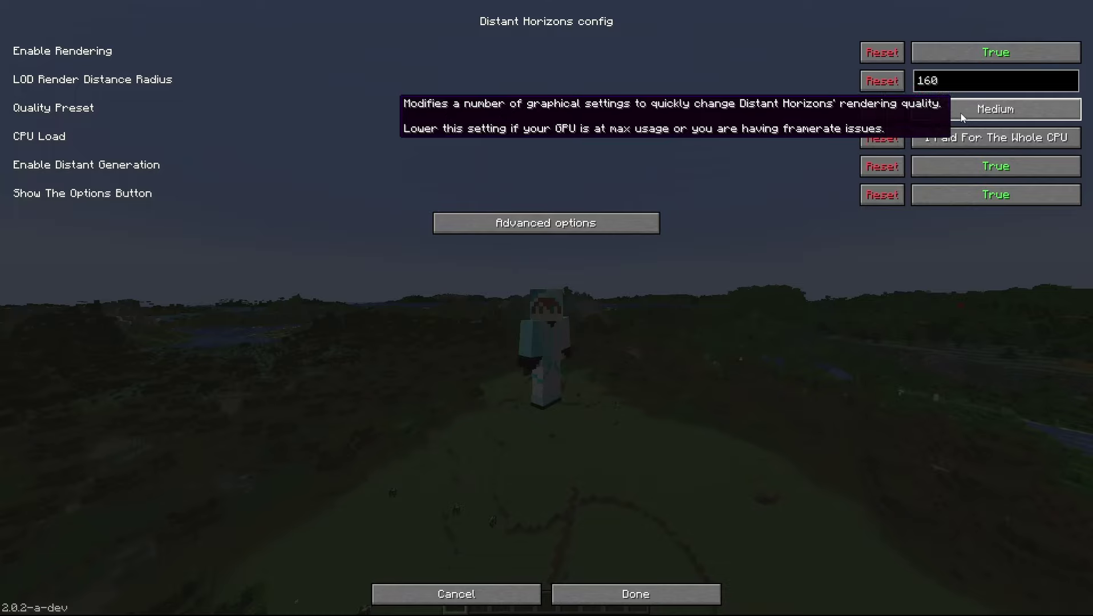
{"action": "left_click", "coordinate": [672, 599]}
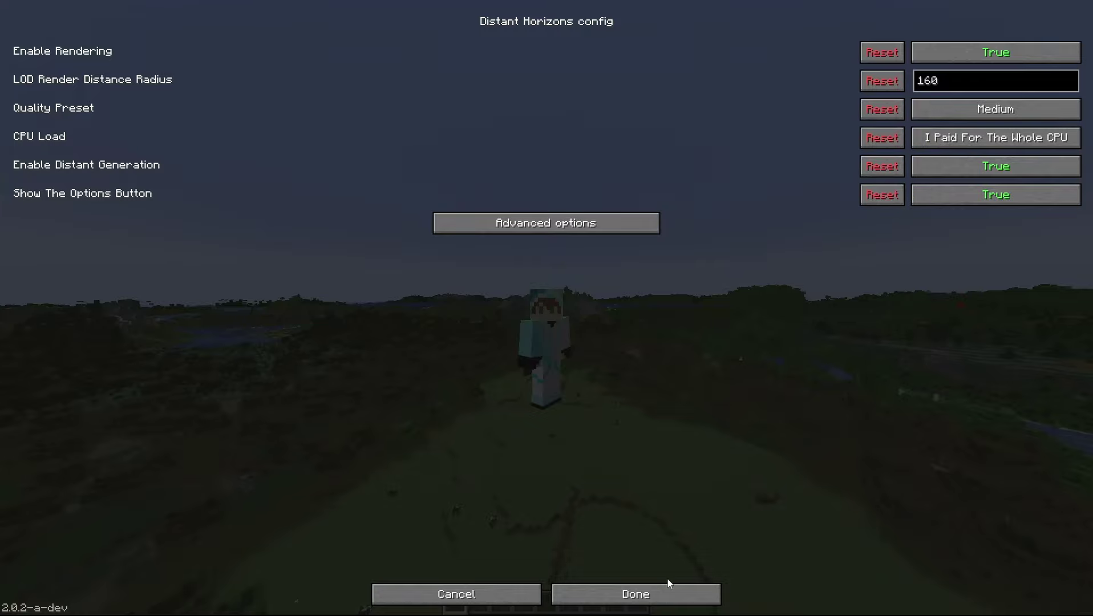
{"action": "left_click", "coordinate": [657, 598]}
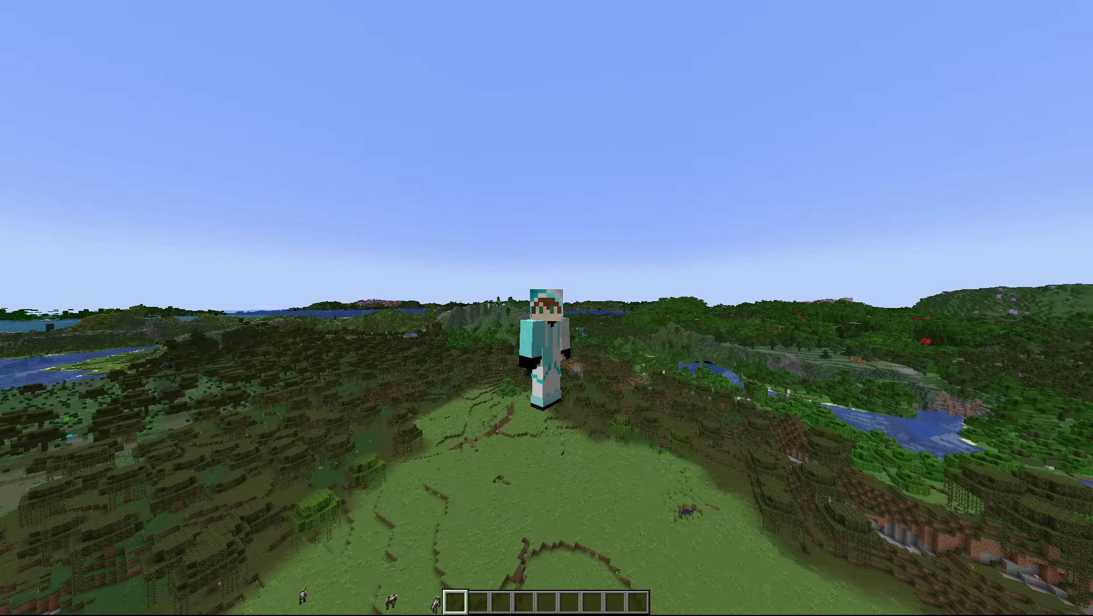
Pause the game, start the Iris Universal JAR download, cancel the duplicate save, and minimise Chrome.
{"action": "key", "text": "Escape"}
{"action": "key", "text": "alt+Tab"}
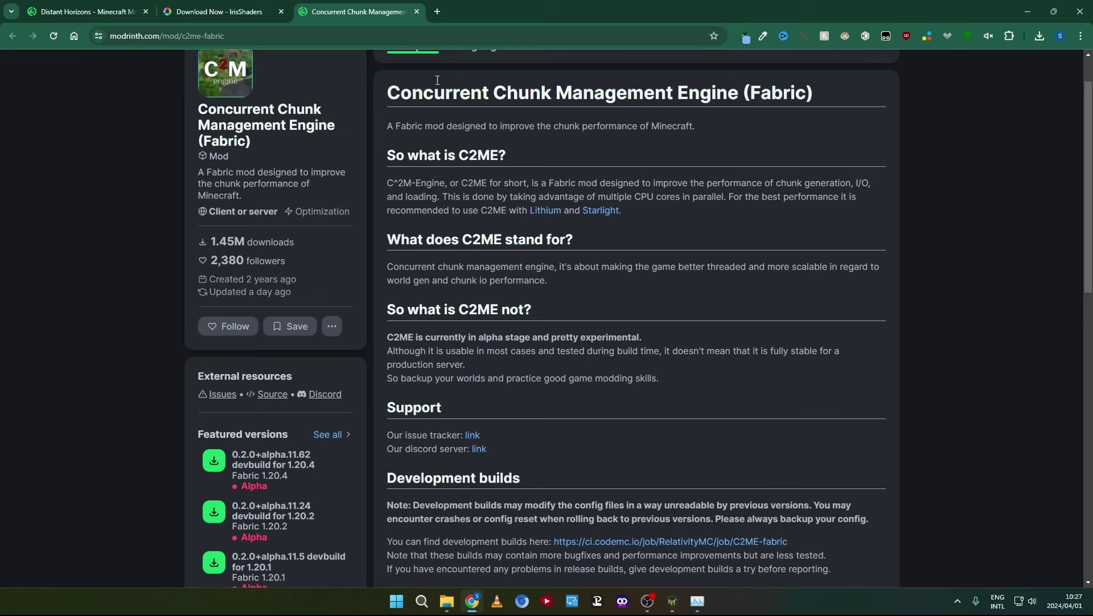
{"action": "left_click", "coordinate": [223, 12]}
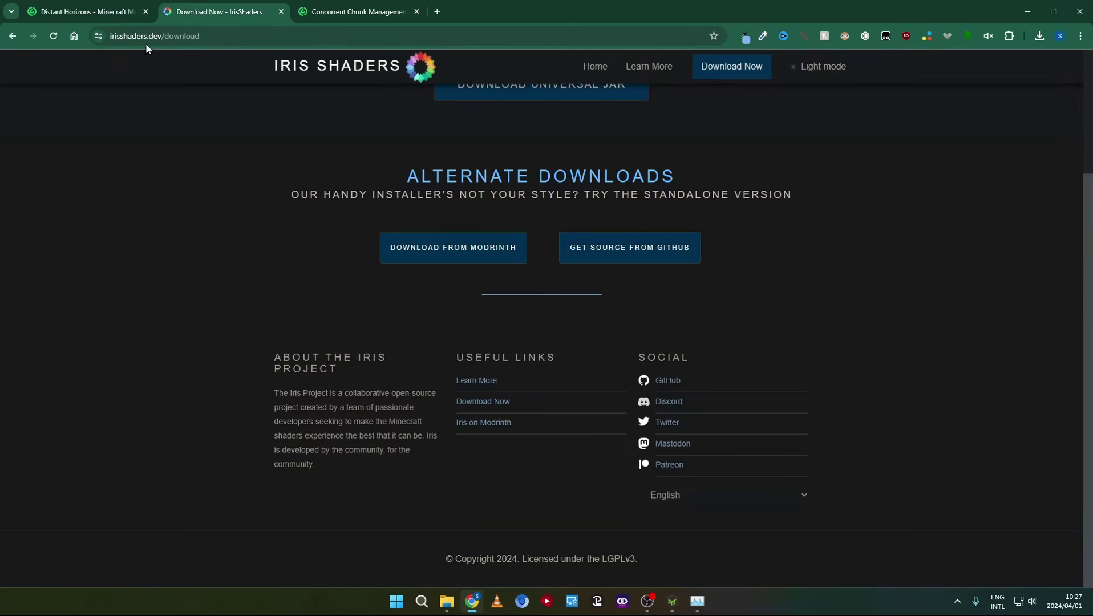
{"action": "scroll", "coordinate": [399, 228], "scroll_direction": "up", "scroll_amount": 3}
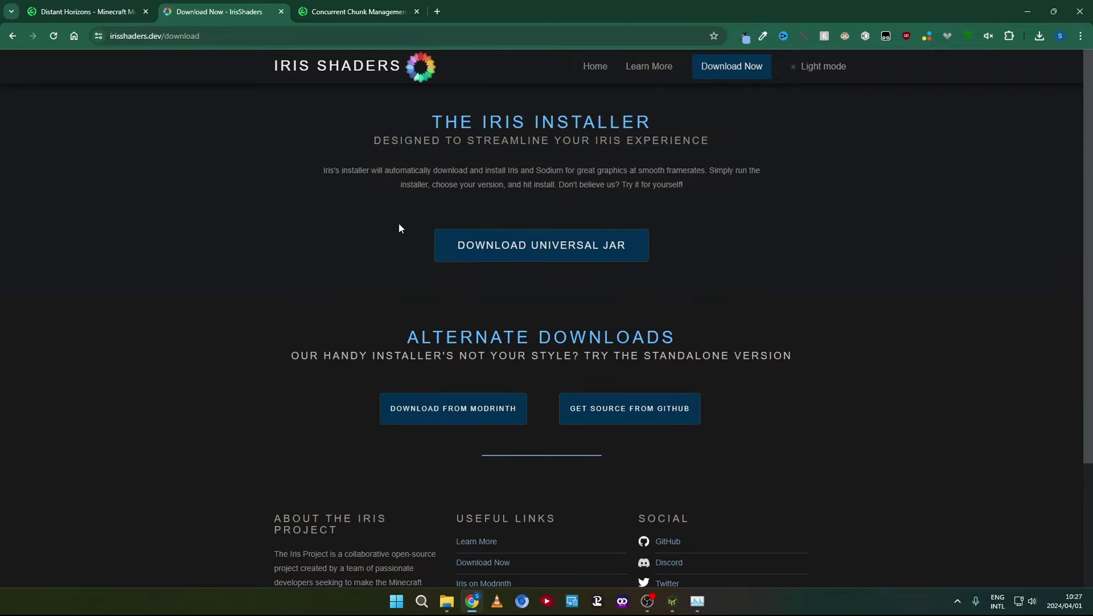
{"action": "left_click", "coordinate": [531, 261]}
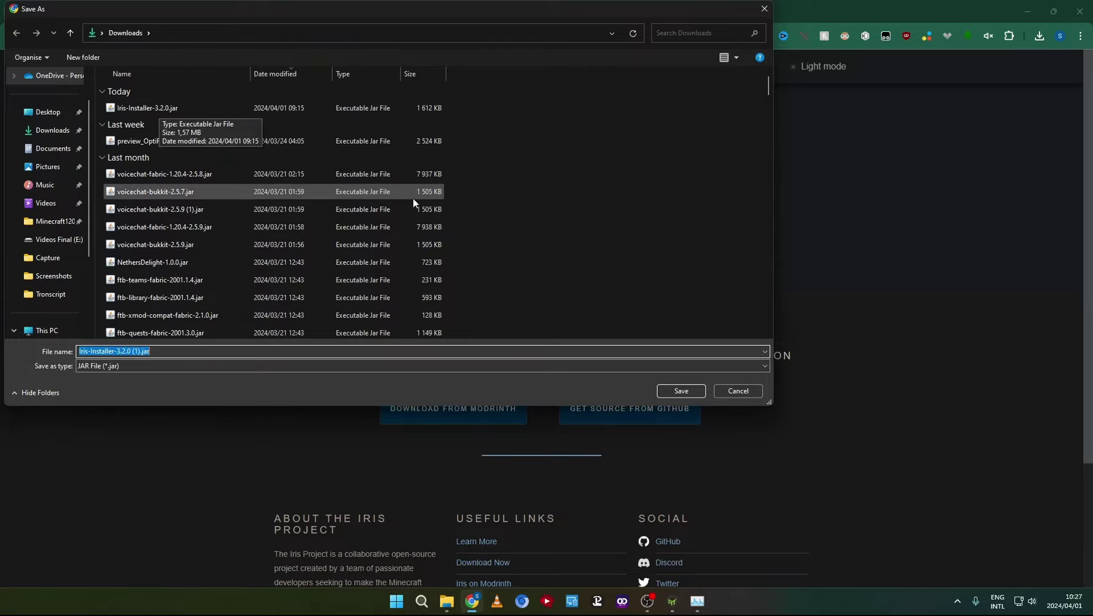
{"action": "left_click", "coordinate": [729, 392]}
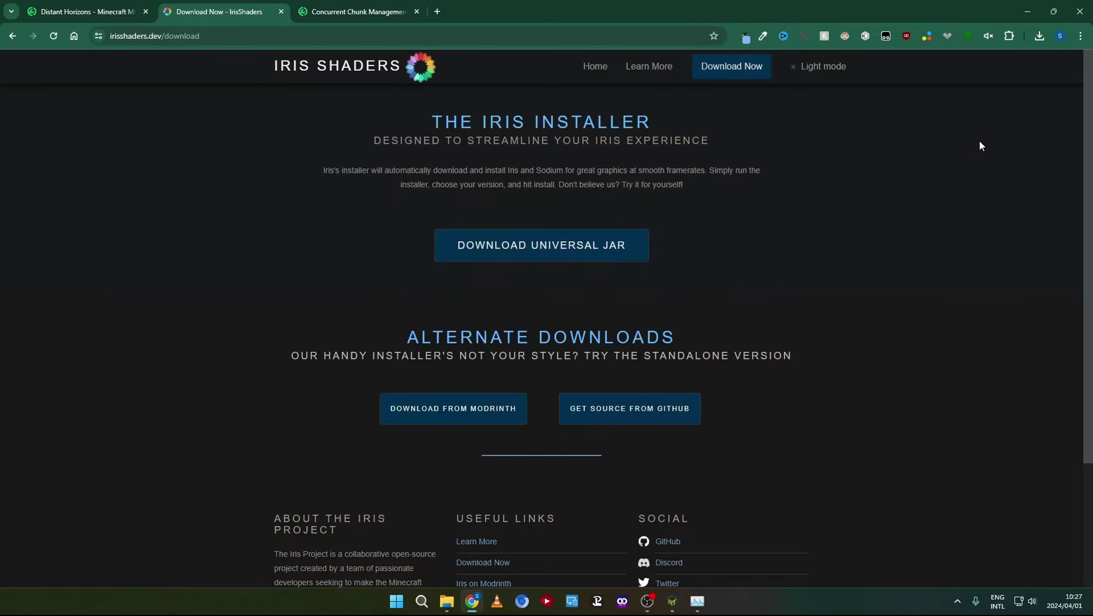
{"action": "left_click", "coordinate": [1034, 5]}
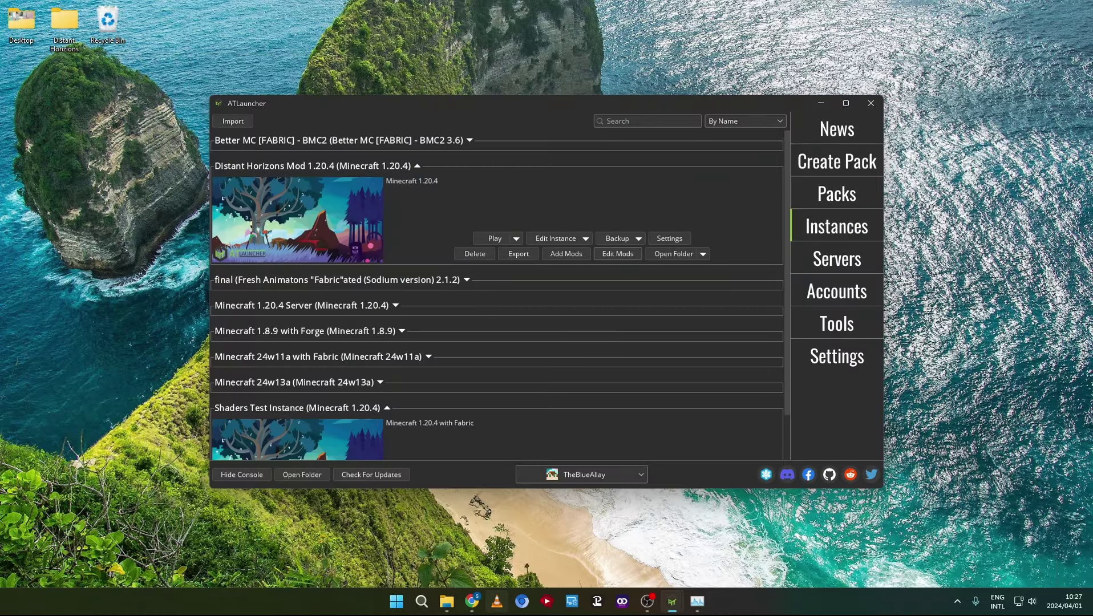
Run Iris-Installer-3.2.0.jar from the Downloads folder in a new Explorer tab.
{"action": "left_click", "coordinate": [447, 601]}
{"action": "left_click", "coordinate": [291, 9]}
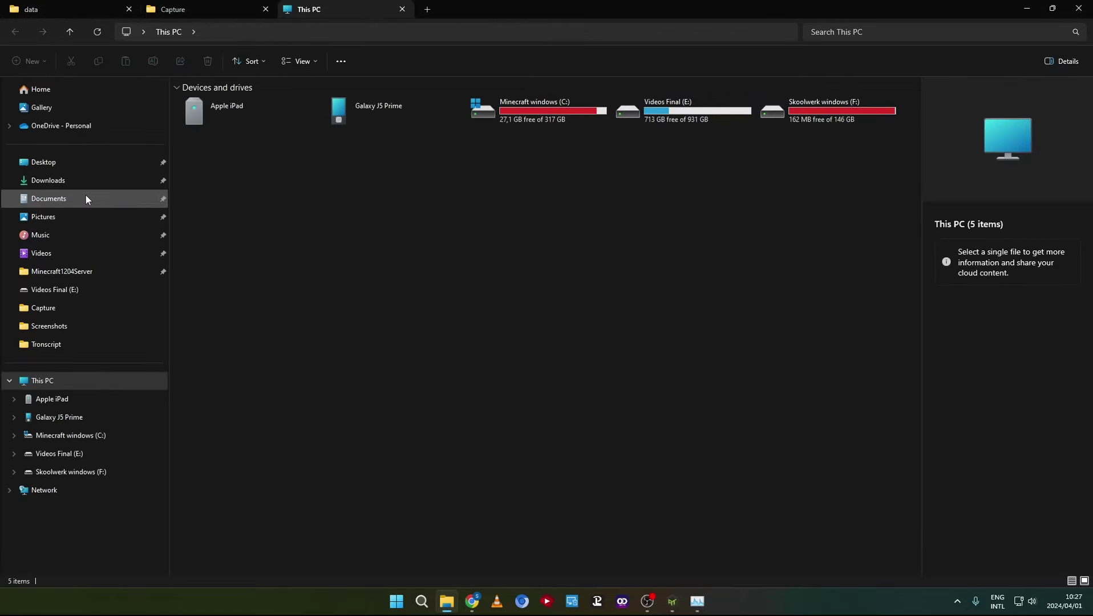
{"action": "left_click", "coordinate": [66, 188]}
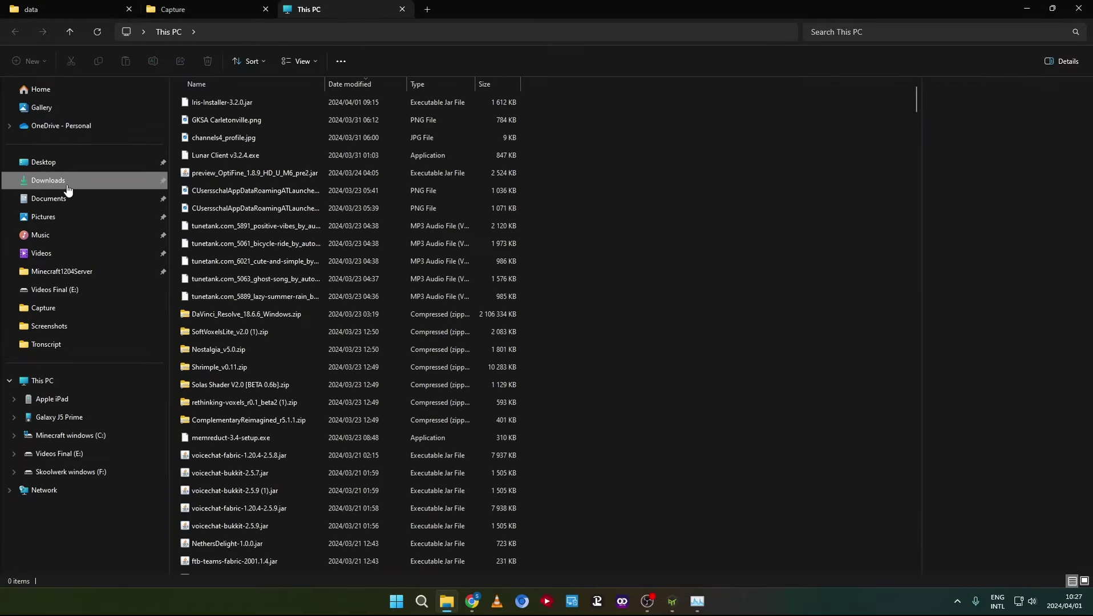
{"action": "left_click", "coordinate": [218, 106]}
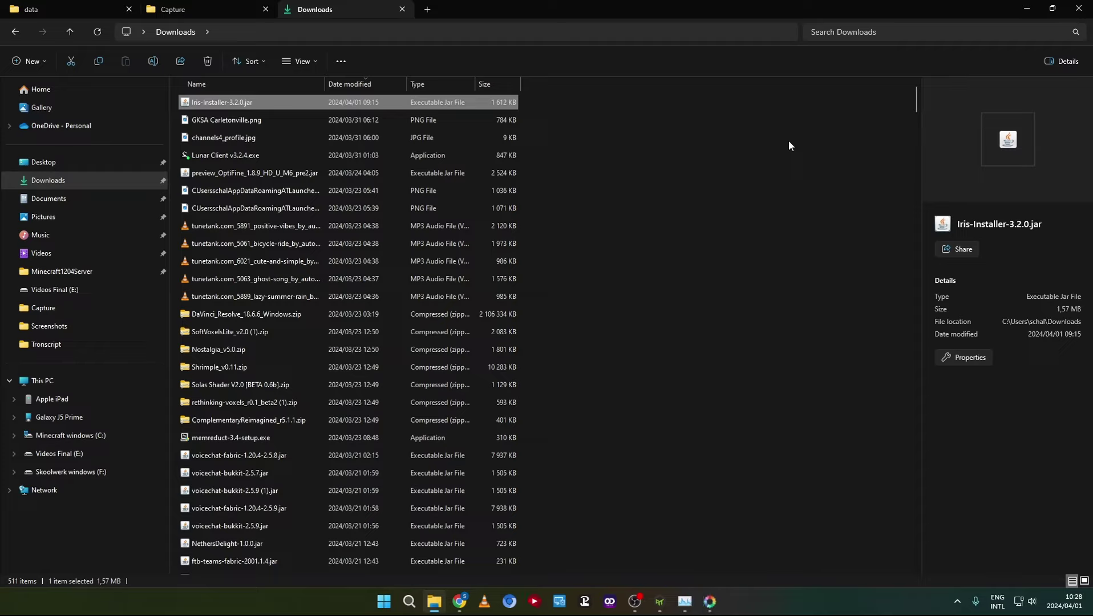
{"action": "mouse_move", "coordinate": [710, 605]}
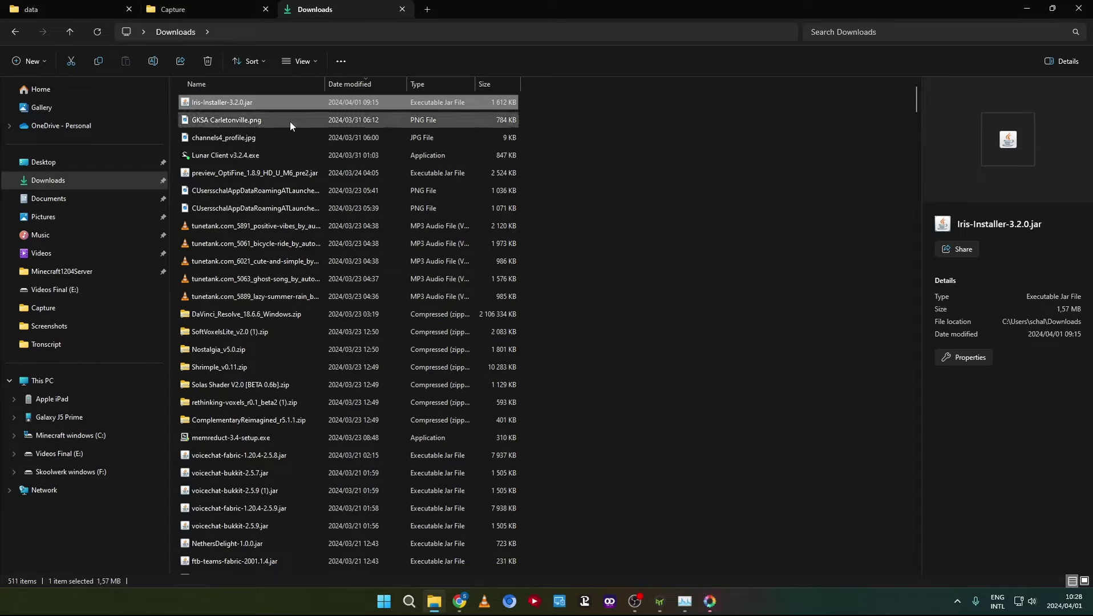
{"action": "right_click", "coordinate": [192, 103]}
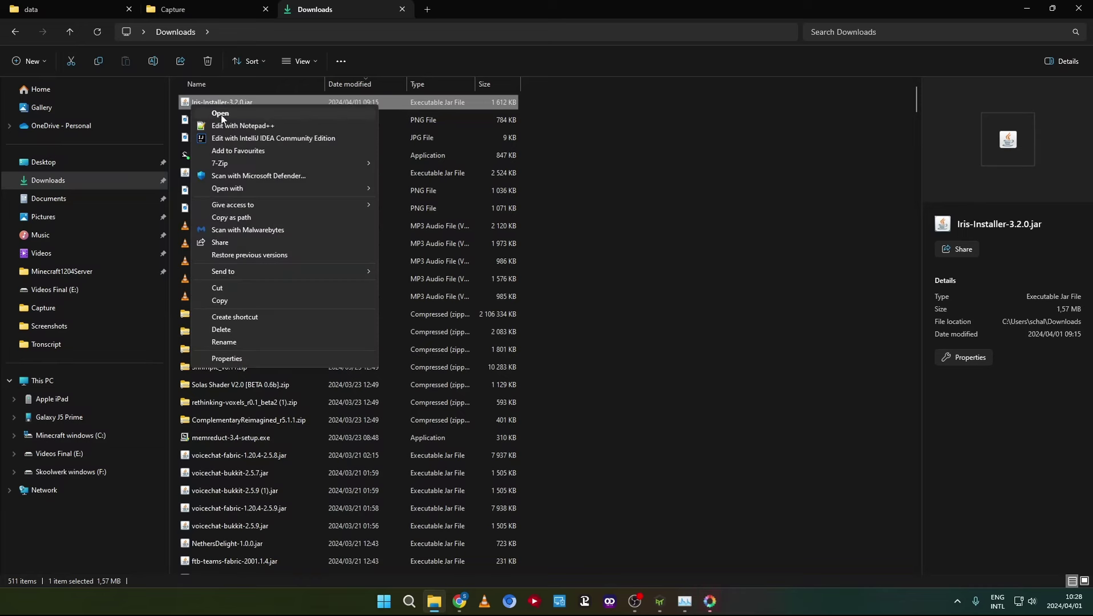
{"action": "left_click", "coordinate": [757, 173]}
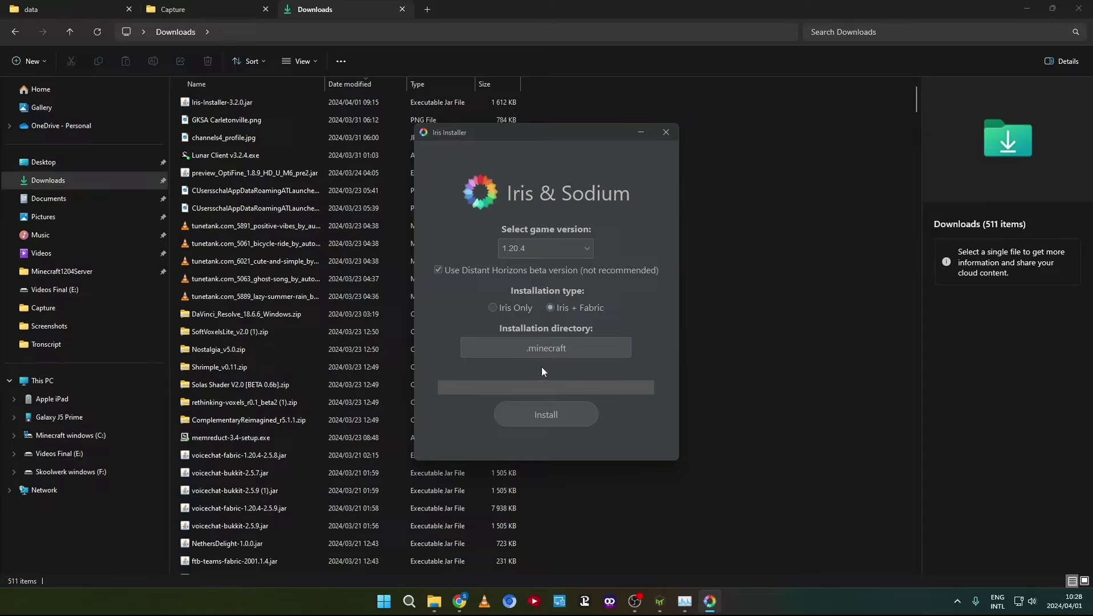
Set the installation directory to the Desktop's Distant Horizons folder.
{"action": "left_click", "coordinate": [583, 344]}
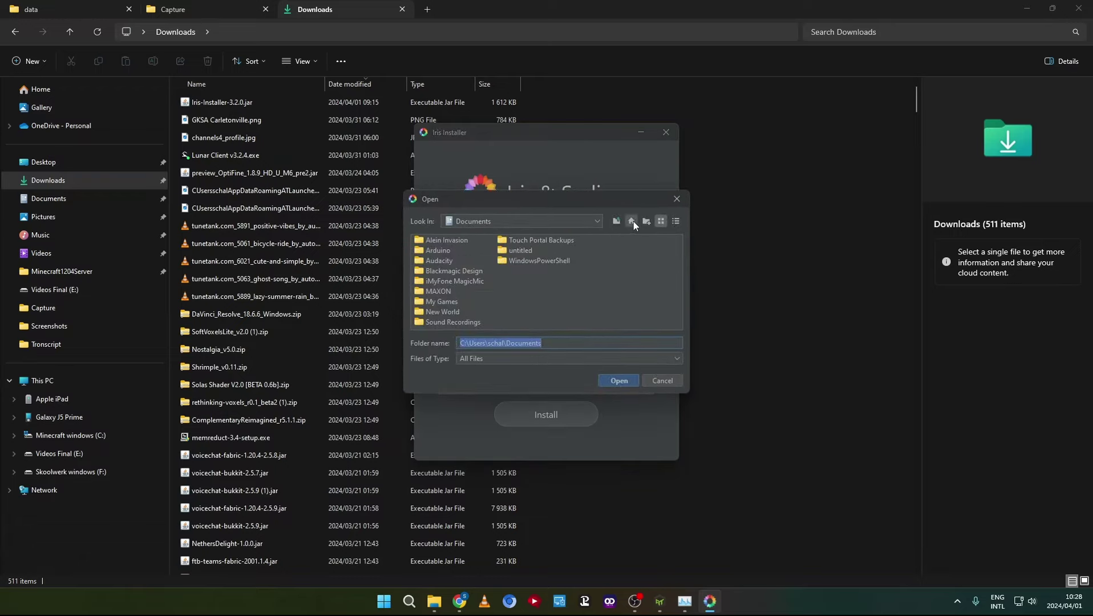
{"action": "left_click", "coordinate": [632, 221]}
{"action": "double_click", "coordinate": [437, 261]}
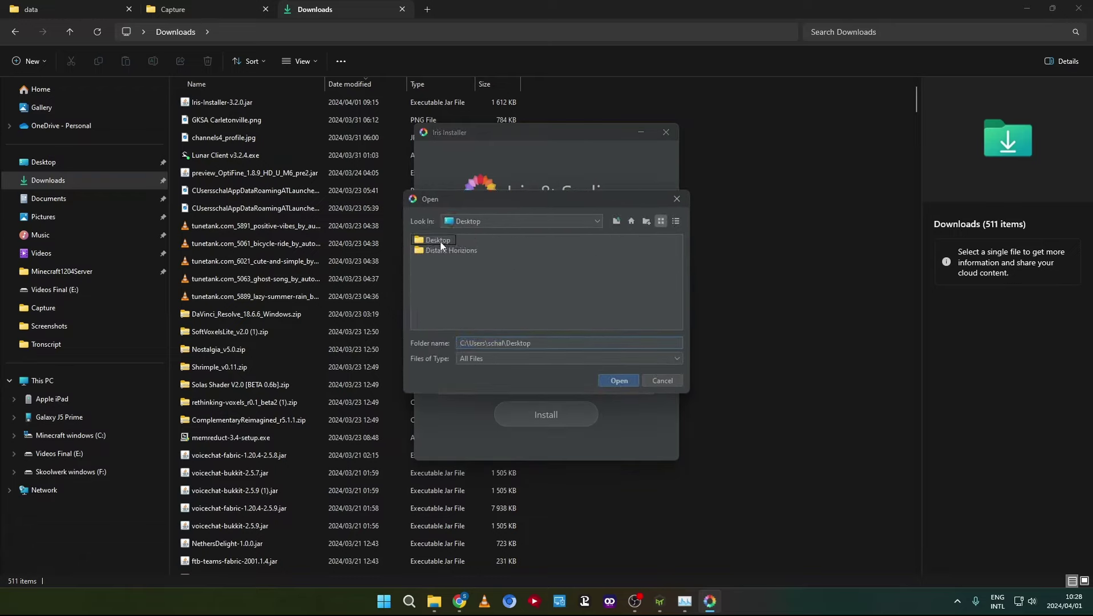
{"action": "double_click", "coordinate": [433, 251]}
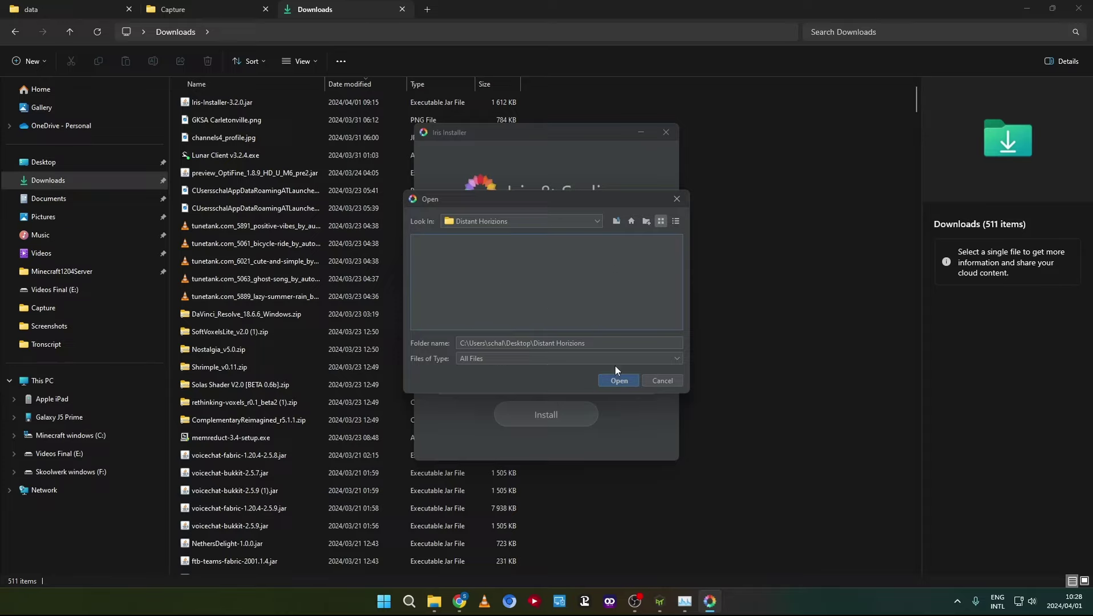
{"action": "left_click", "coordinate": [619, 381]}
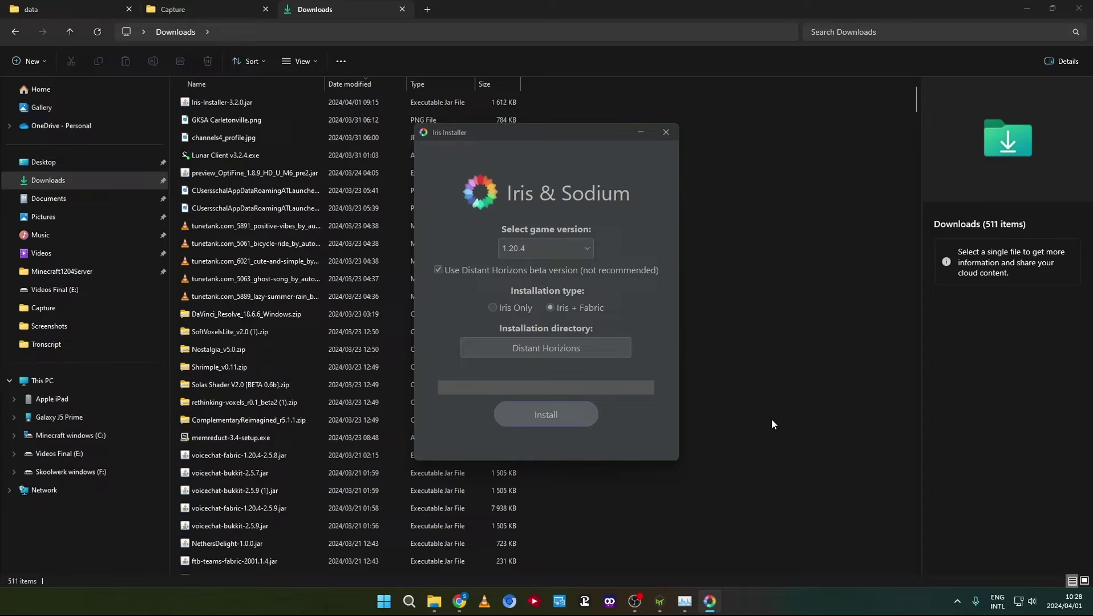
Install Iris and Sodium with Fabric for 1.20.4, then close the installer.
{"action": "key", "text": "Return"}
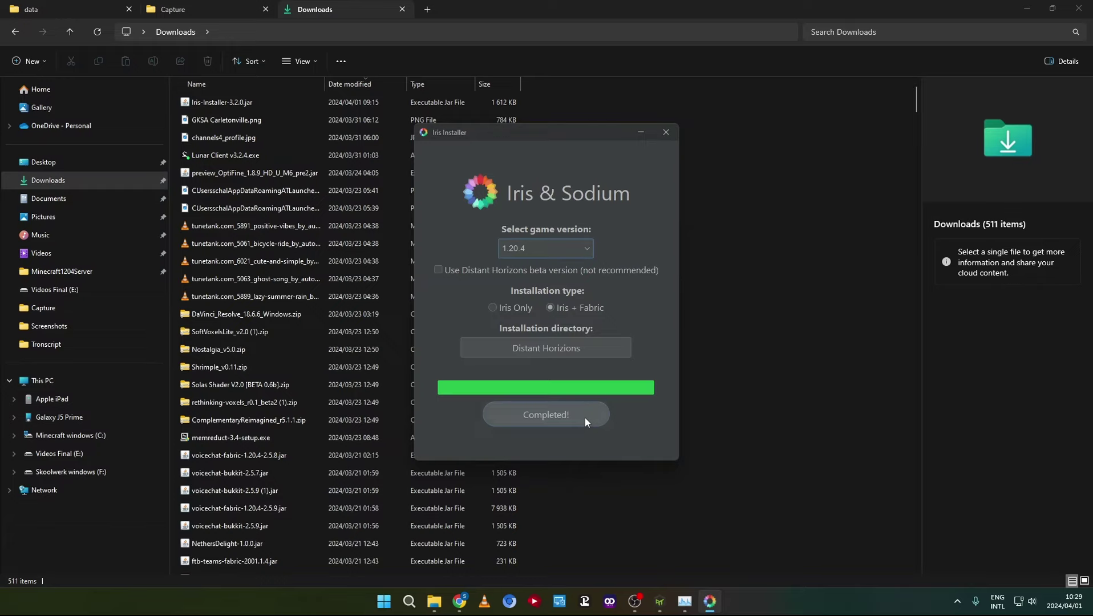
{"action": "left_click", "coordinate": [585, 417]}
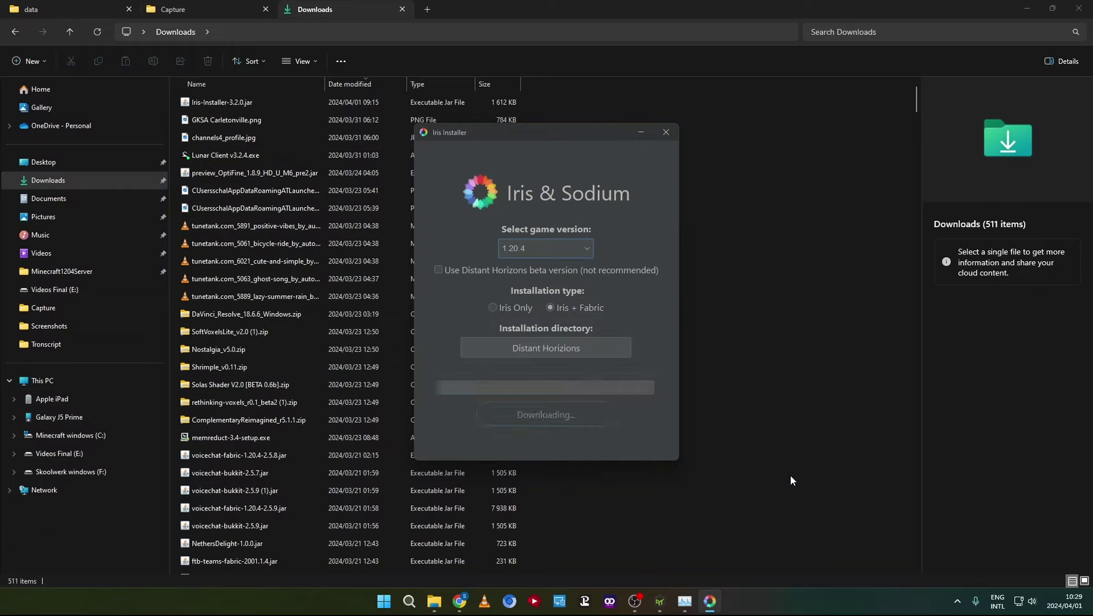
{"action": "left_click", "coordinate": [665, 134]}
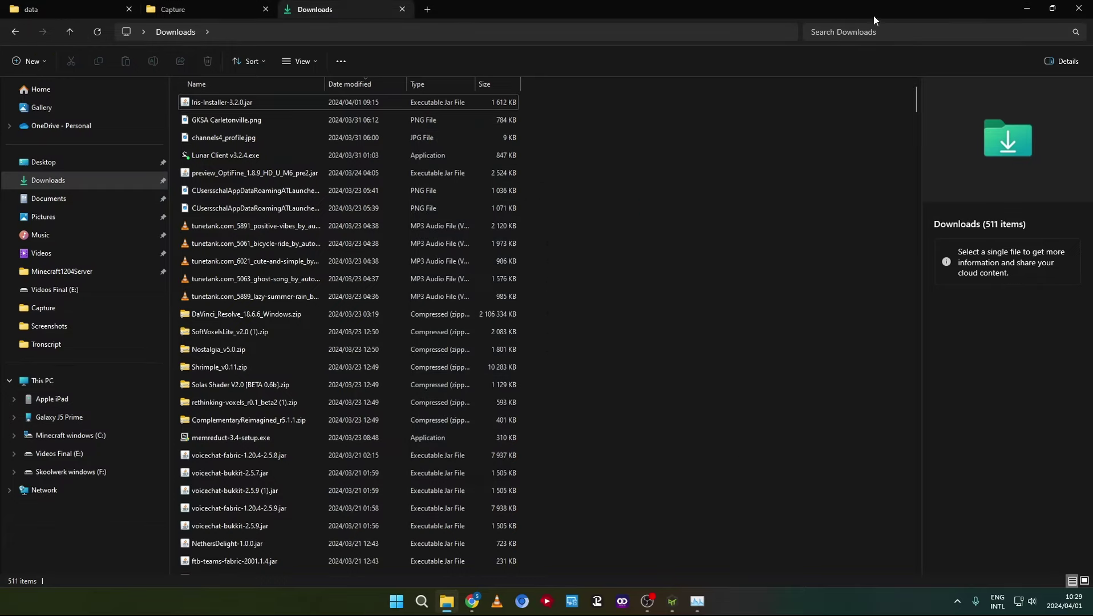
Minimise Explorer and ATLauncher, then open the mods folder inside the desktop Distant Horizons folder.
{"action": "left_click", "coordinate": [1027, 8]}
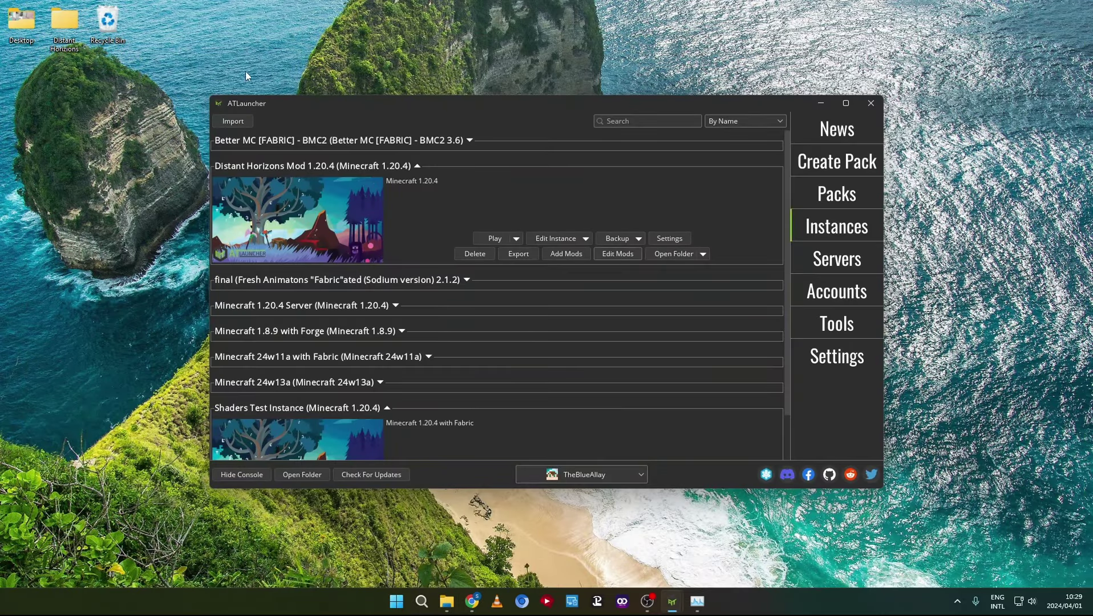
{"action": "left_click", "coordinate": [821, 102]}
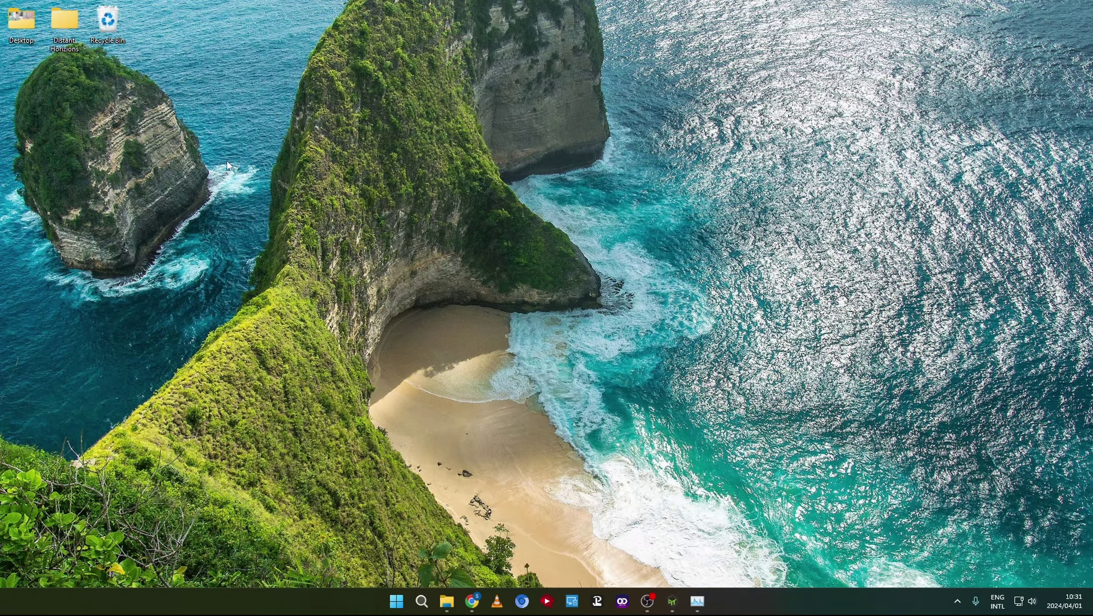
{"action": "double_click", "coordinate": [64, 23]}
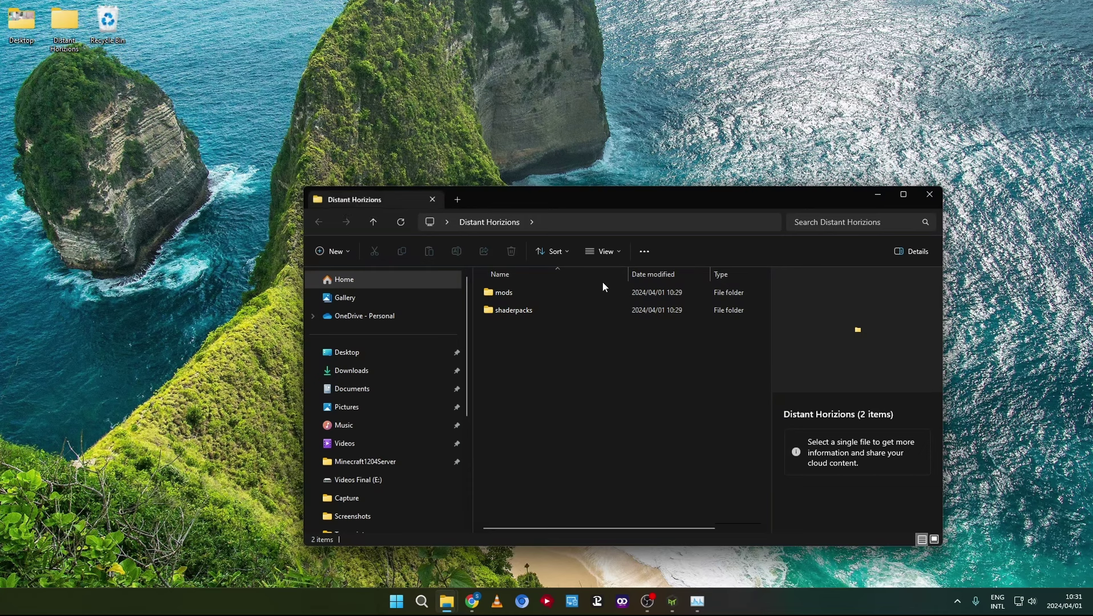
{"action": "double_click", "coordinate": [510, 292]}
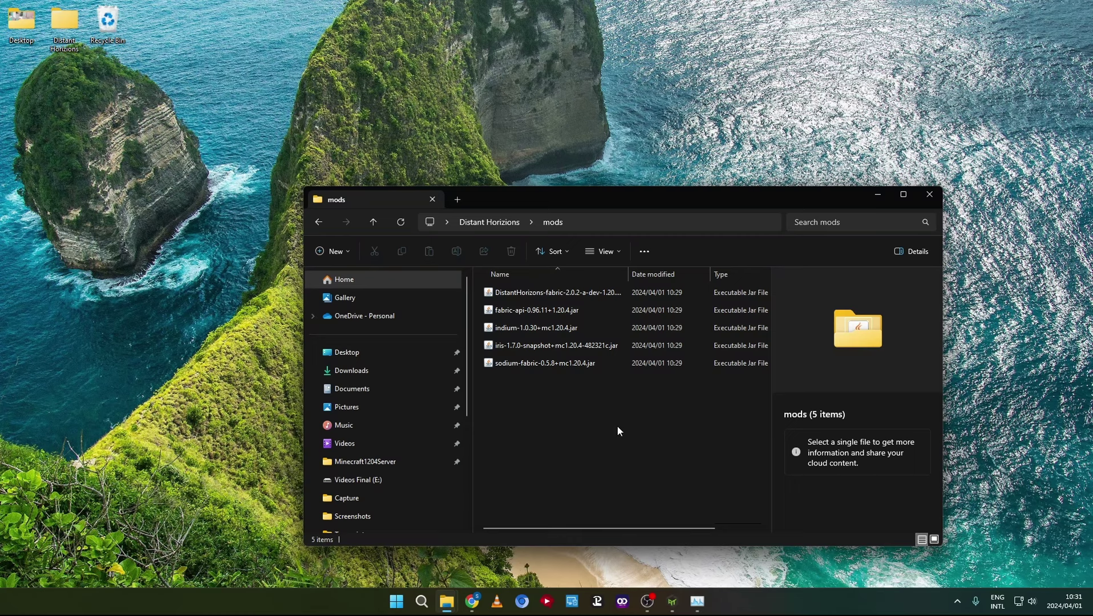
Check shaderpacks holds Bliss-Shader-DH.zip, select the mods and shaderpacks folders, and close the window.
{"action": "left_click", "coordinate": [492, 222]}
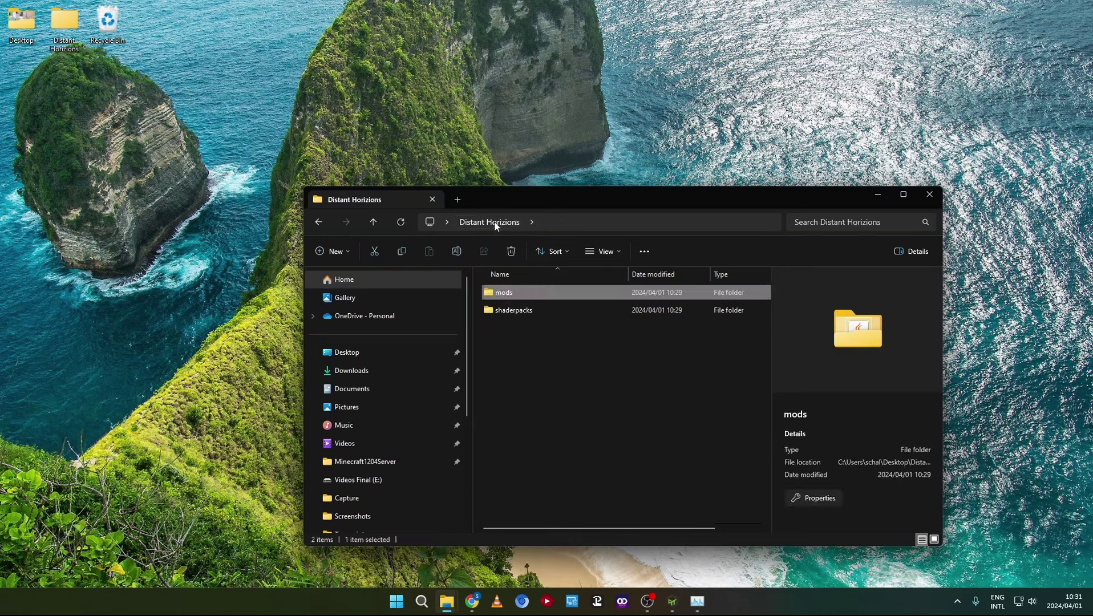
{"action": "double_click", "coordinate": [537, 312]}
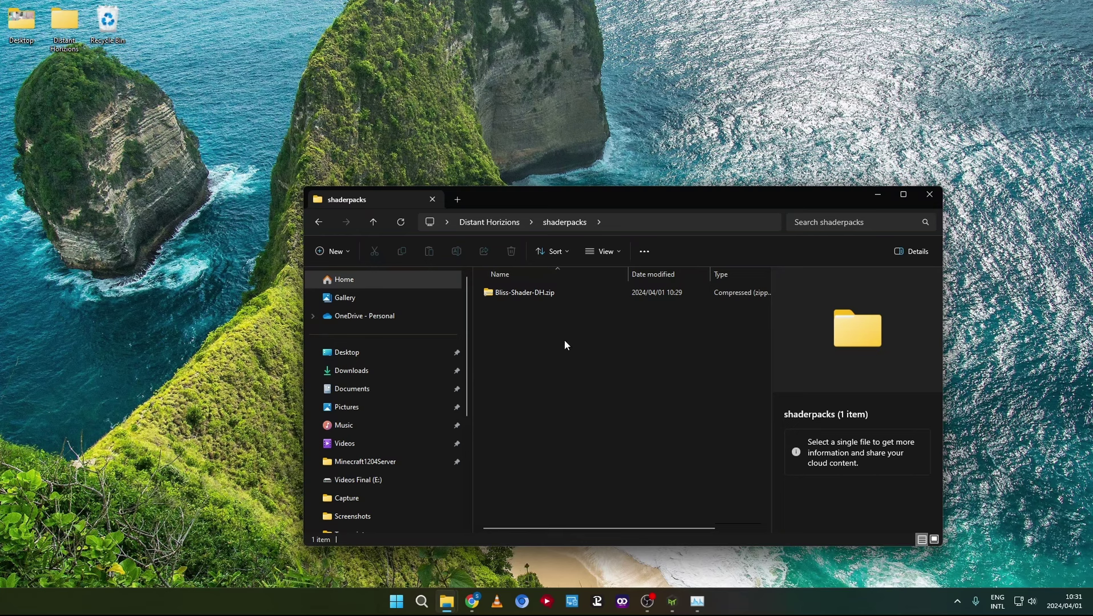
{"action": "left_click", "coordinate": [491, 223]}
{"action": "left_click_drag", "start_coordinate": [514, 329], "coordinate": [494, 291]}
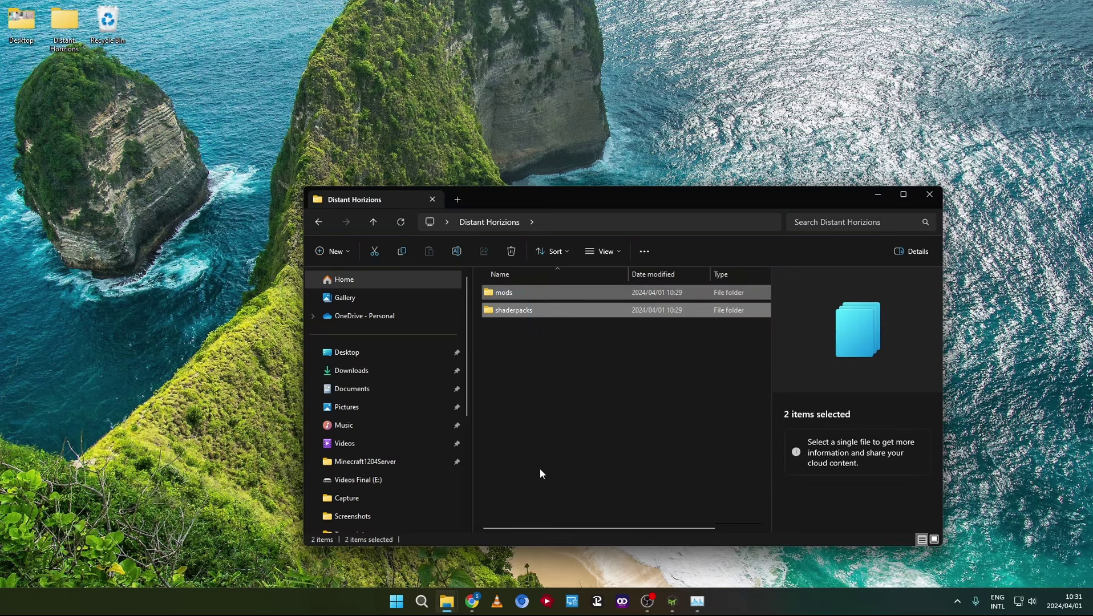
{"action": "left_click", "coordinate": [930, 195]}
Open the Distant Horizons instance folder from ATLauncher and position it over the launcher.
{"action": "mouse_move", "coordinate": [673, 602]}
{"action": "left_click", "coordinate": [725, 536]}
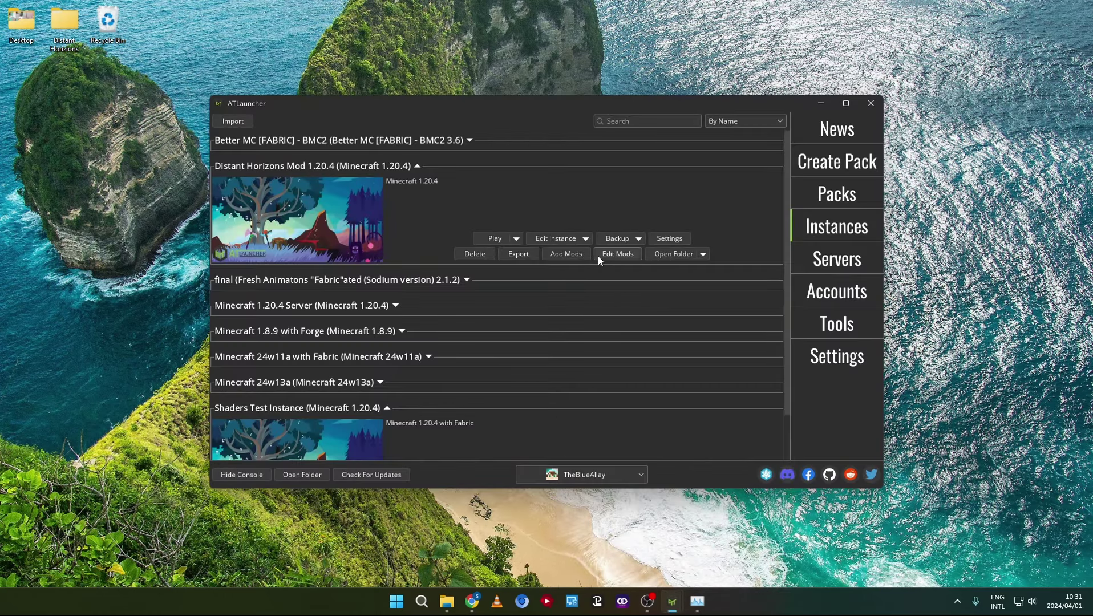
{"action": "left_click", "coordinate": [670, 252]}
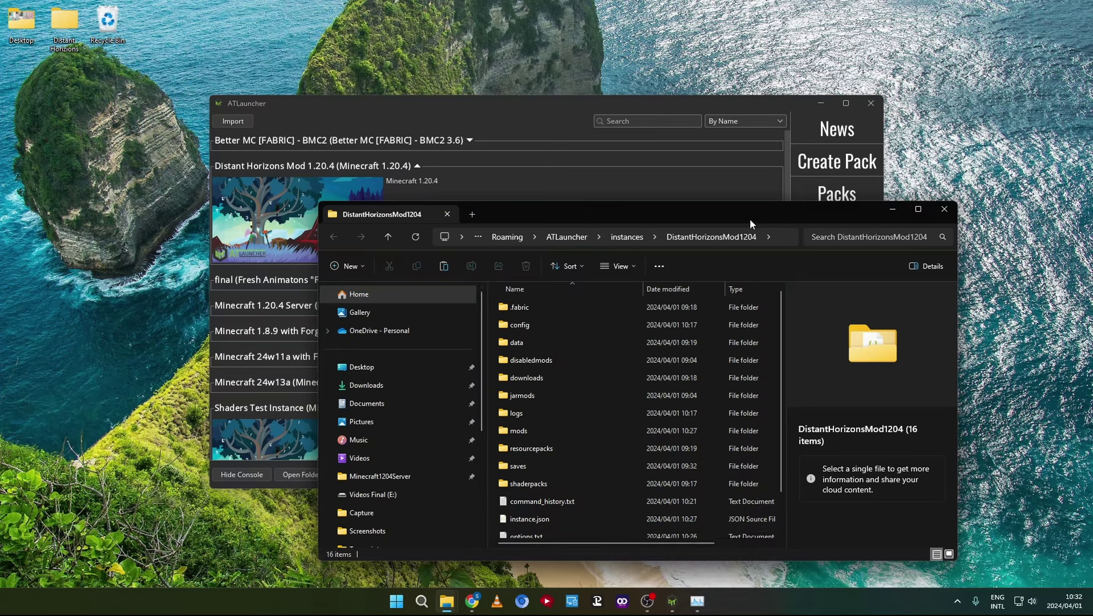
{"action": "left_click_drag", "start_coordinate": [750, 219], "coordinate": [622, 110]}
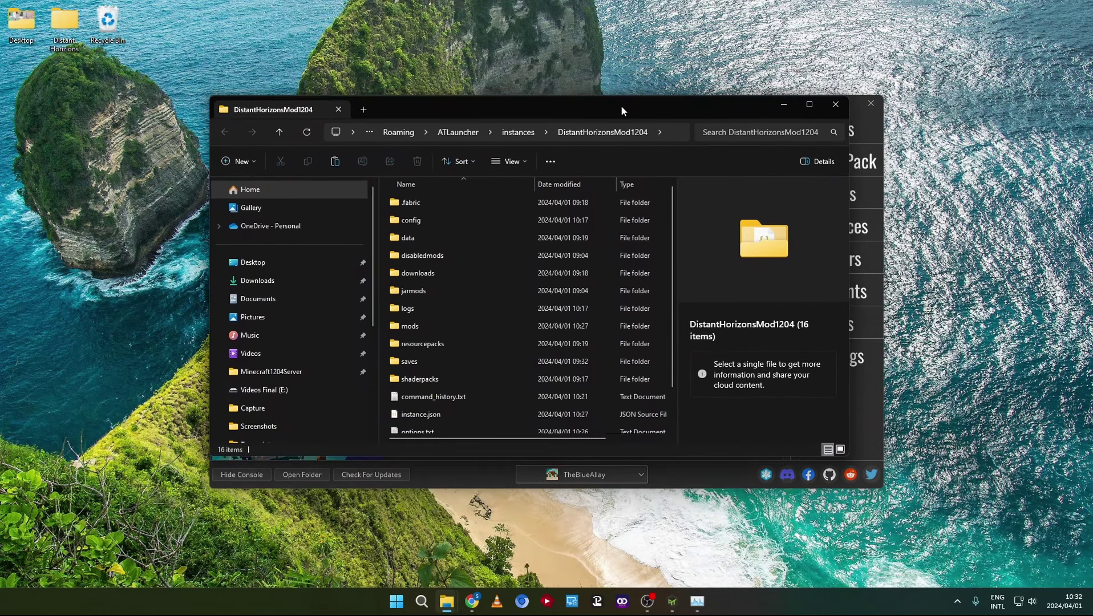
Look through the instance's shaderpacks and mods, then paste the copied folders into the instance root.
{"action": "double_click", "coordinate": [436, 382]}
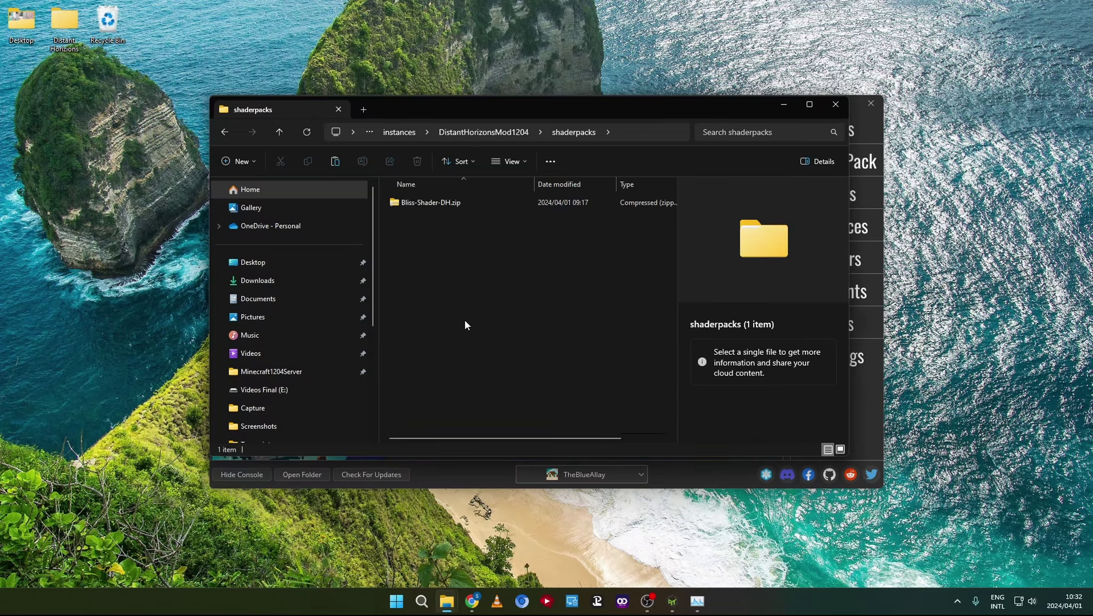
{"action": "key", "text": "alt+Left"}
{"action": "double_click", "coordinate": [423, 328]}
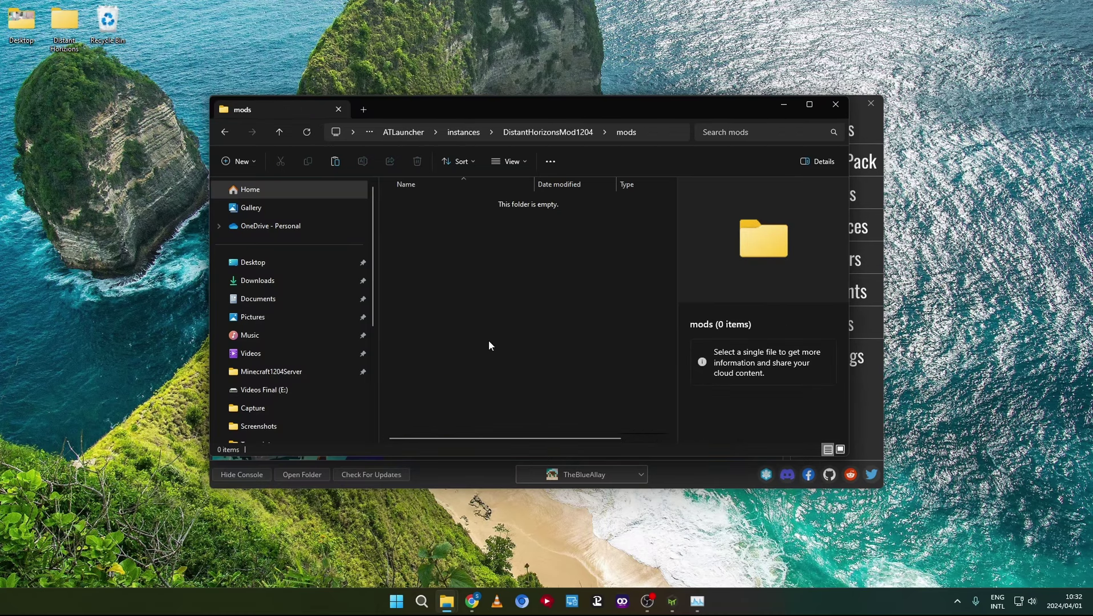
{"action": "left_click", "coordinate": [519, 132]}
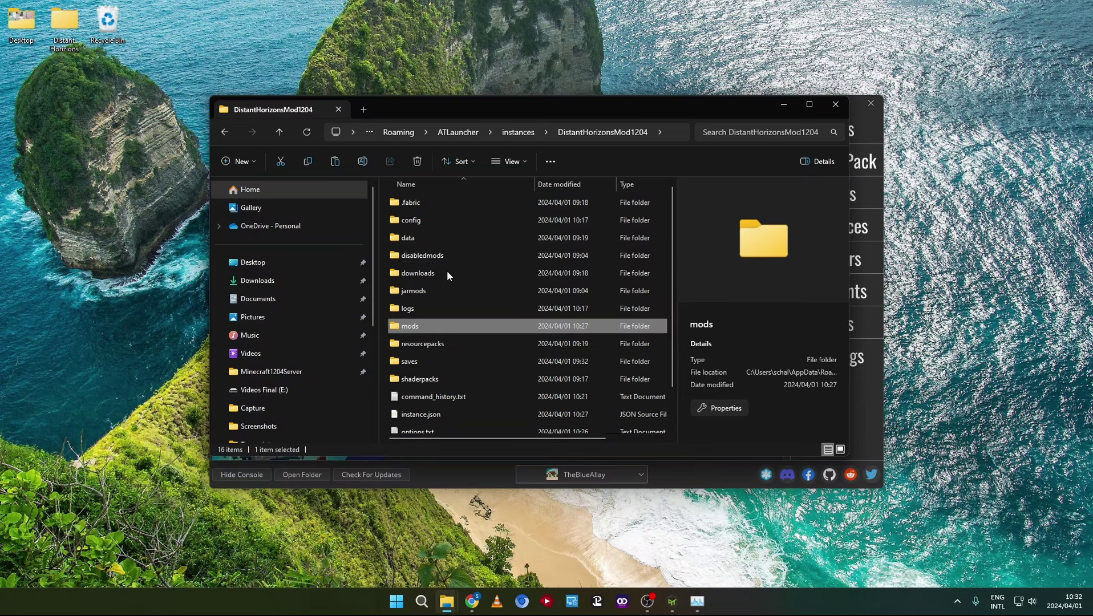
{"action": "left_click", "coordinate": [383, 218]}
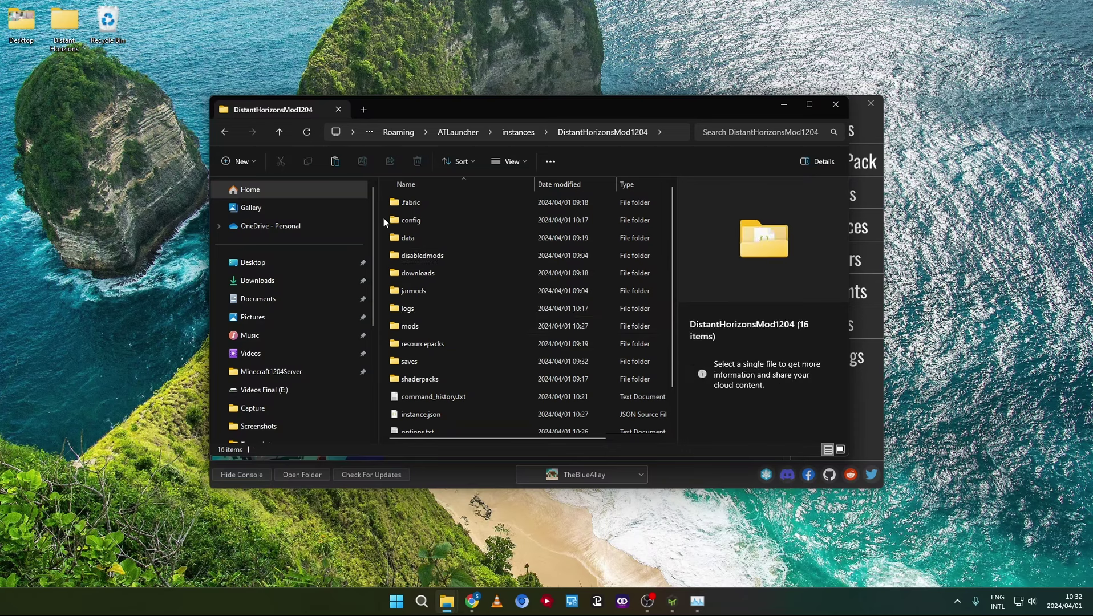
{"action": "key", "text": "ctrl+v"}
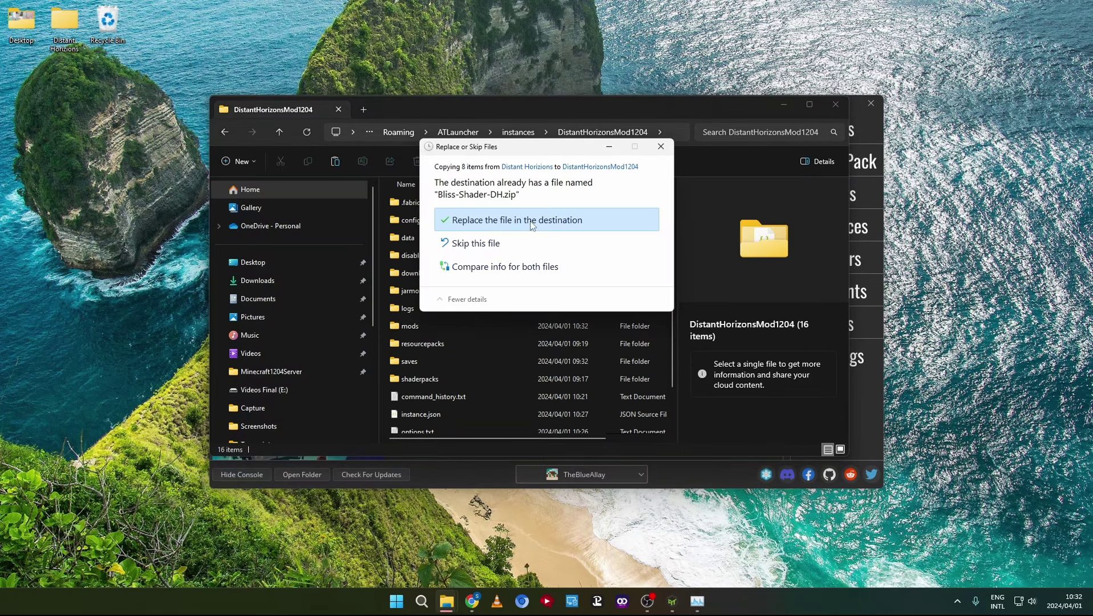
Replace Bliss-Shader-DH.zip, confirm the five mod jars and shader file are present, then close Explorer.
{"action": "left_click", "coordinate": [527, 224]}
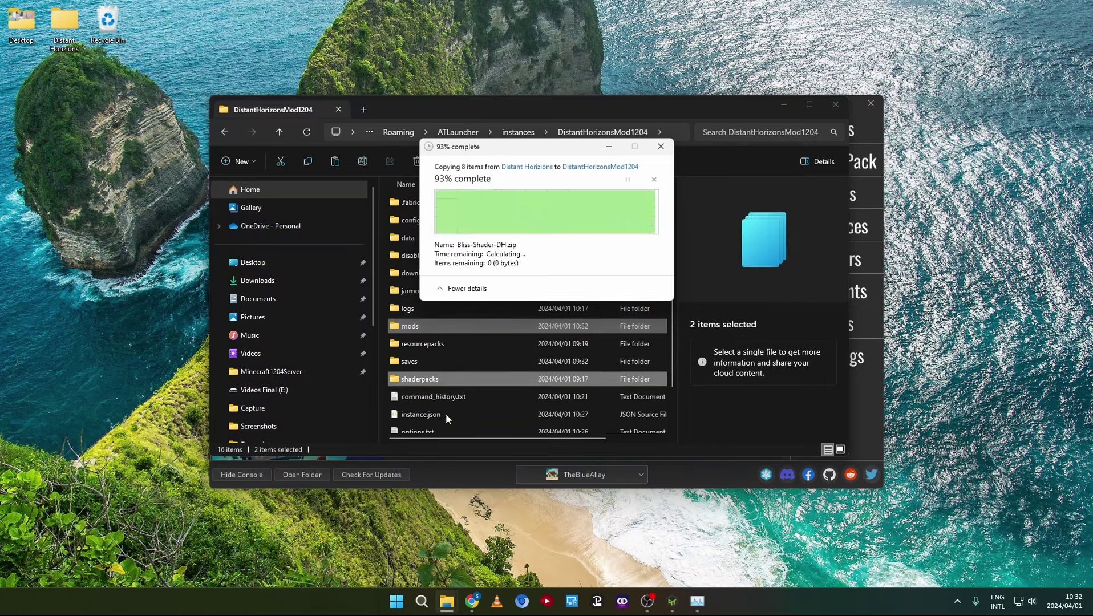
{"action": "double_click", "coordinate": [422, 327]}
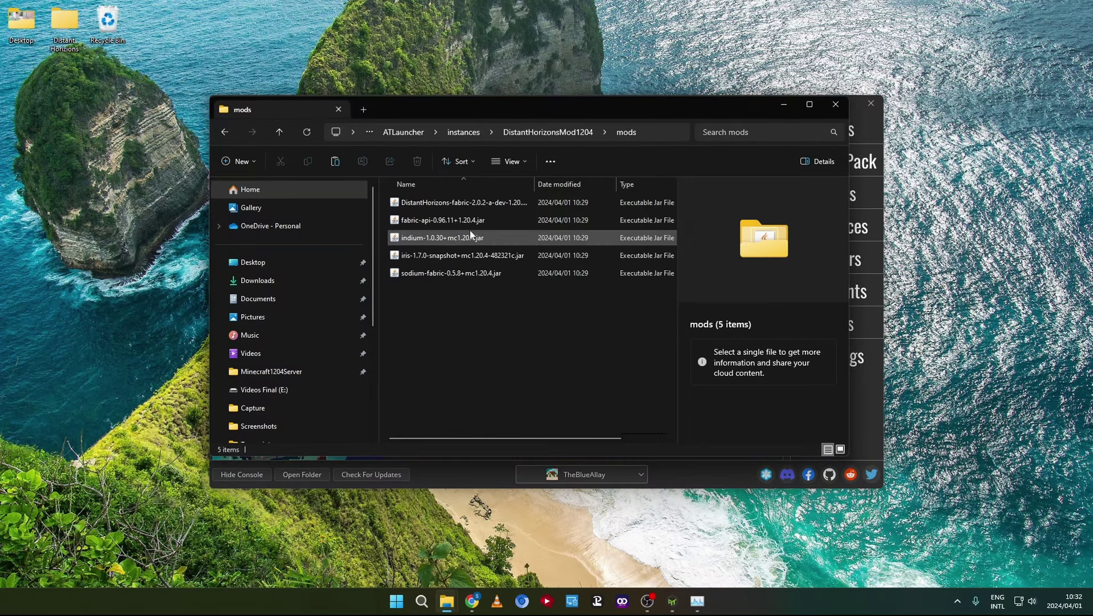
{"action": "key", "text": "BackSpace"}
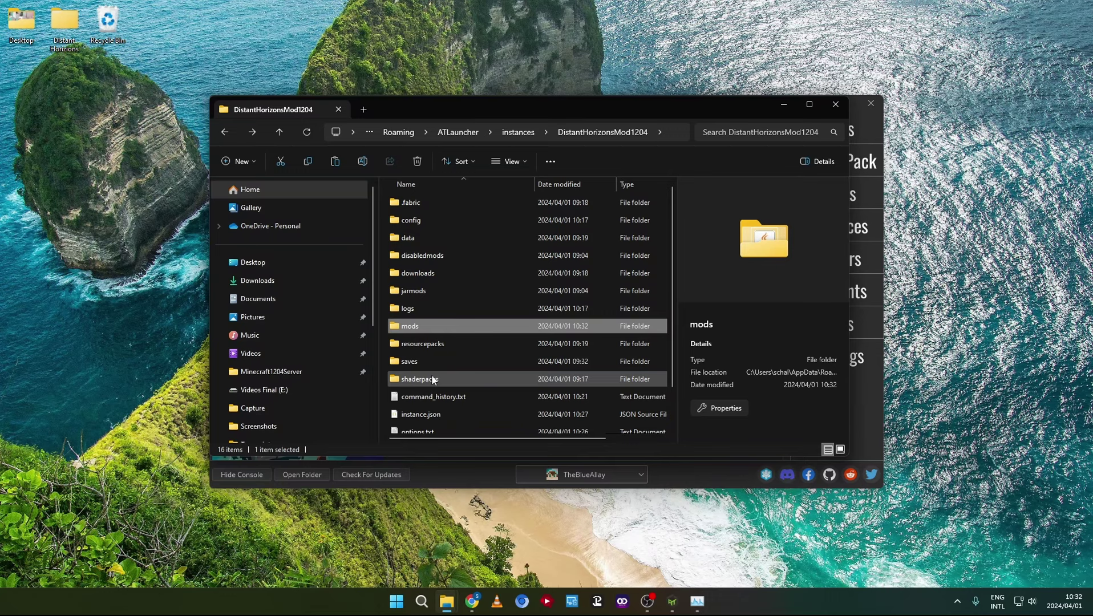
{"action": "double_click", "coordinate": [433, 379]}
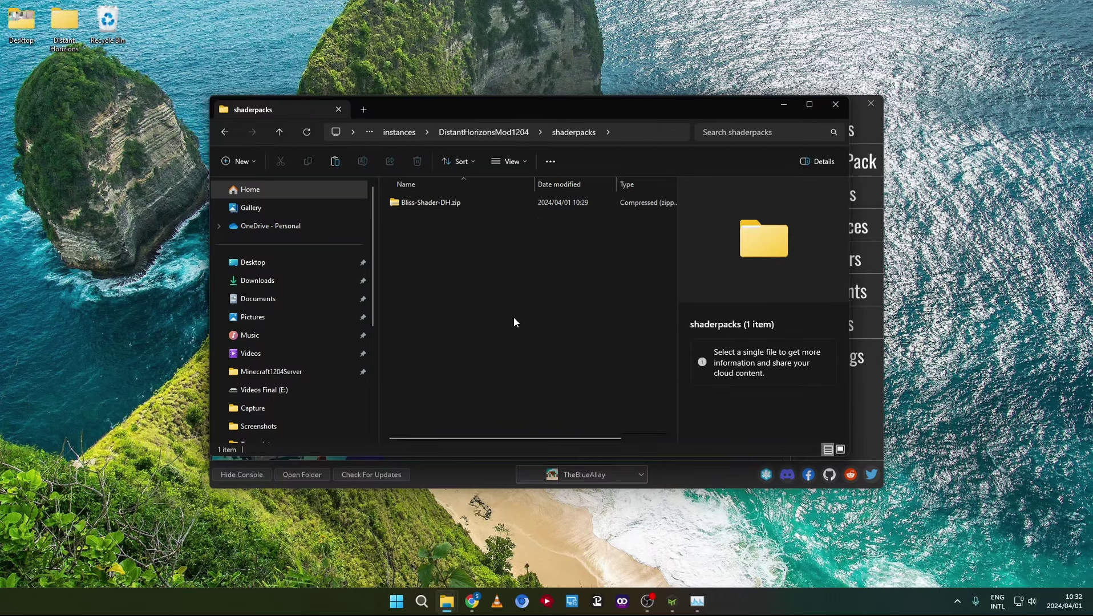
{"action": "key", "text": "BackSpace"}
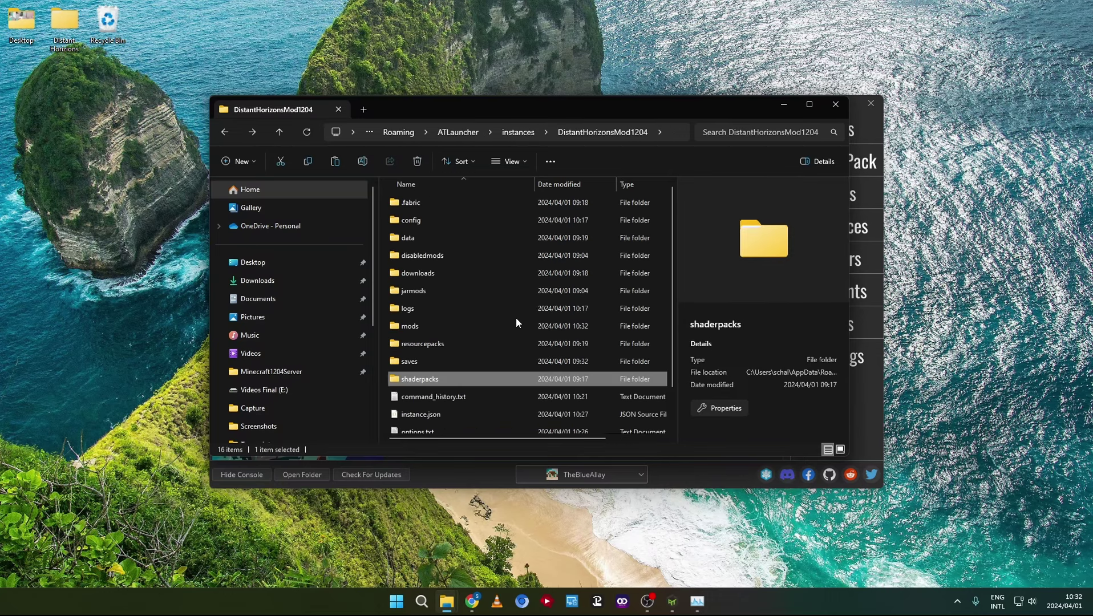
{"action": "left_click", "coordinate": [837, 105]}
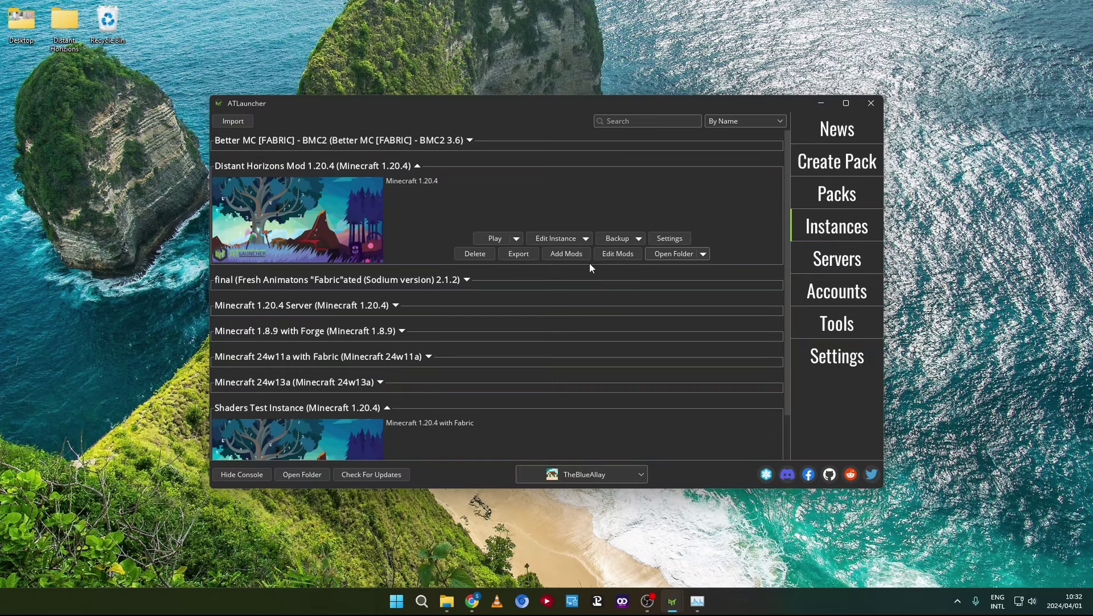
Install Fabric API into the Distant Horizons Mod 1.20.4 instance.
{"action": "left_click", "coordinate": [559, 252]}
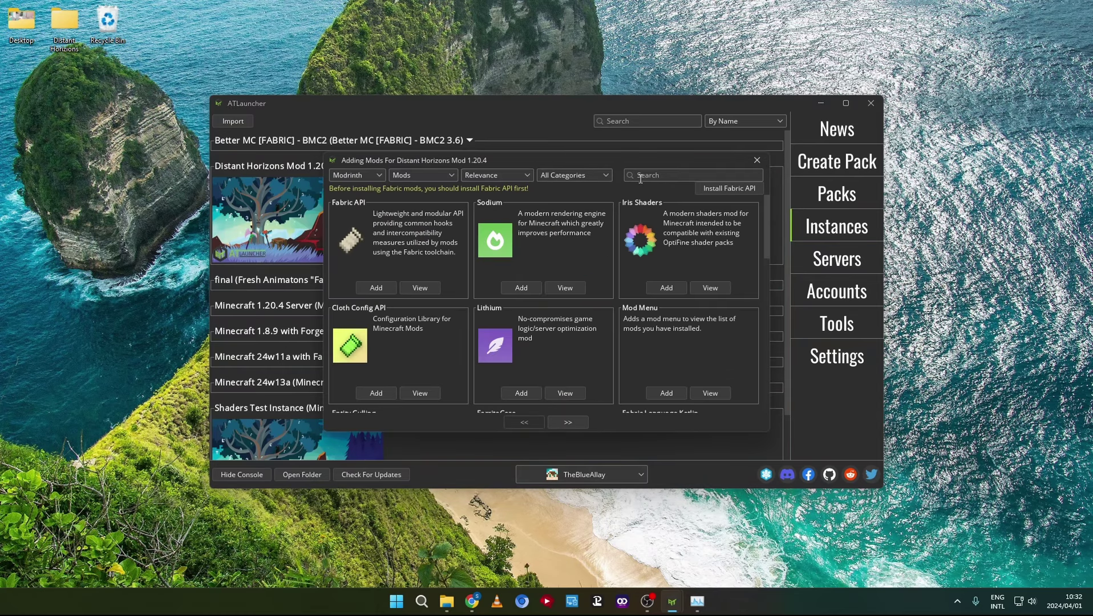
{"action": "left_click", "coordinate": [716, 189]}
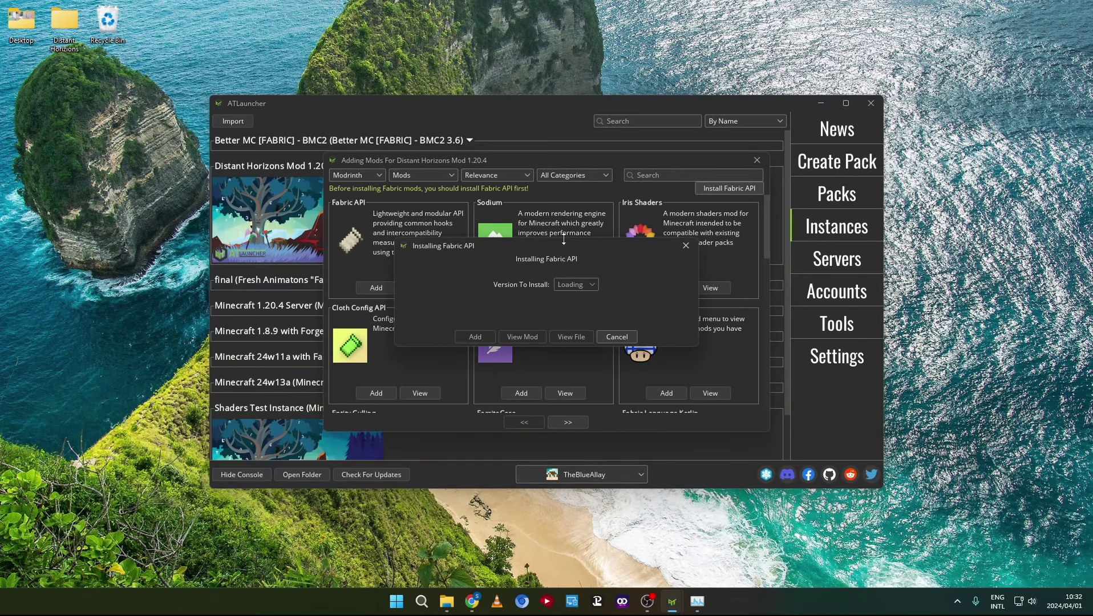
{"action": "left_click", "coordinate": [473, 337]}
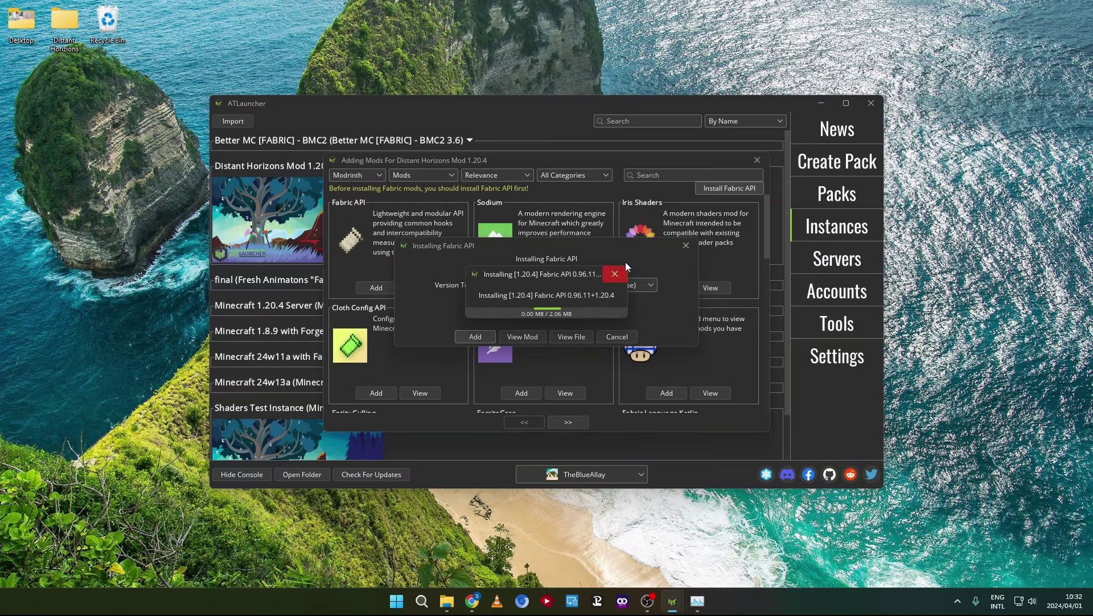
Search 'c2me' and add the Concurrent Chunk Management Engine mod.
{"action": "left_click", "coordinate": [670, 176]}
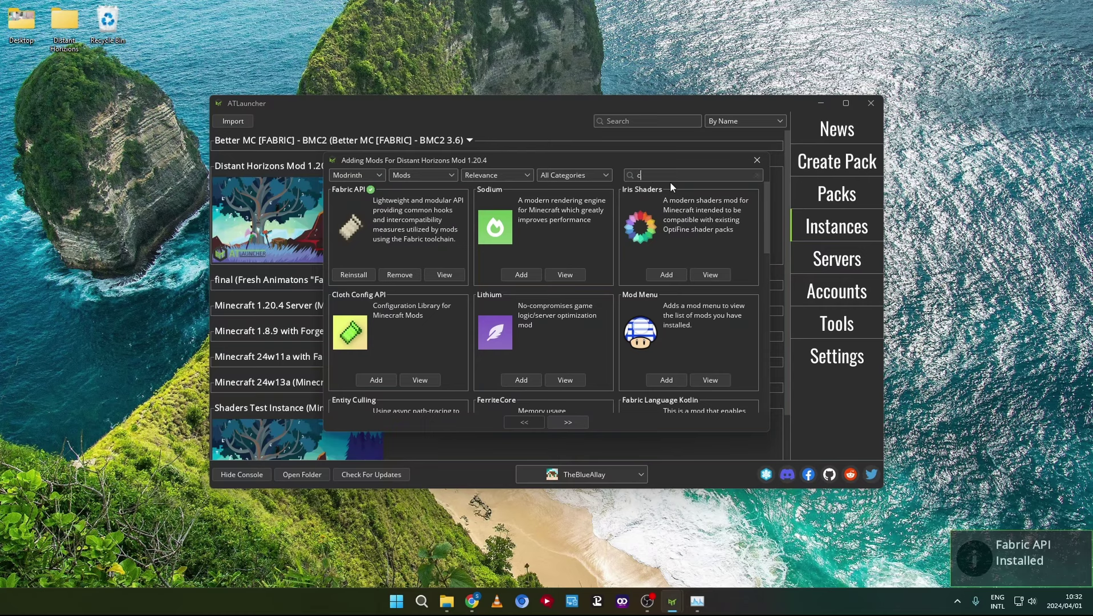
{"action": "type", "text": "c2me"}
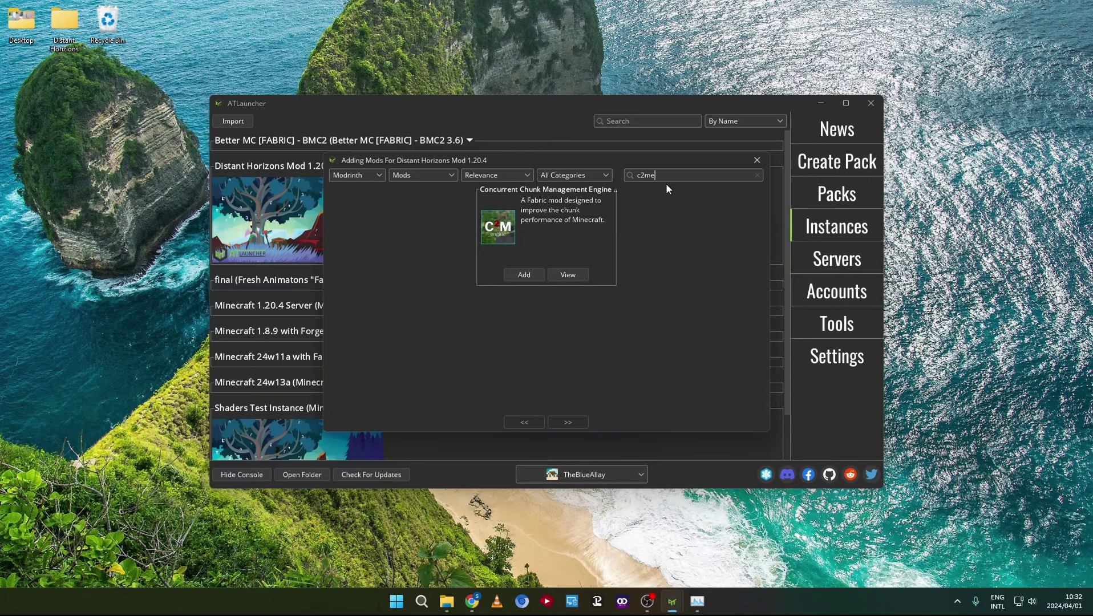
{"action": "left_click", "coordinate": [533, 275]}
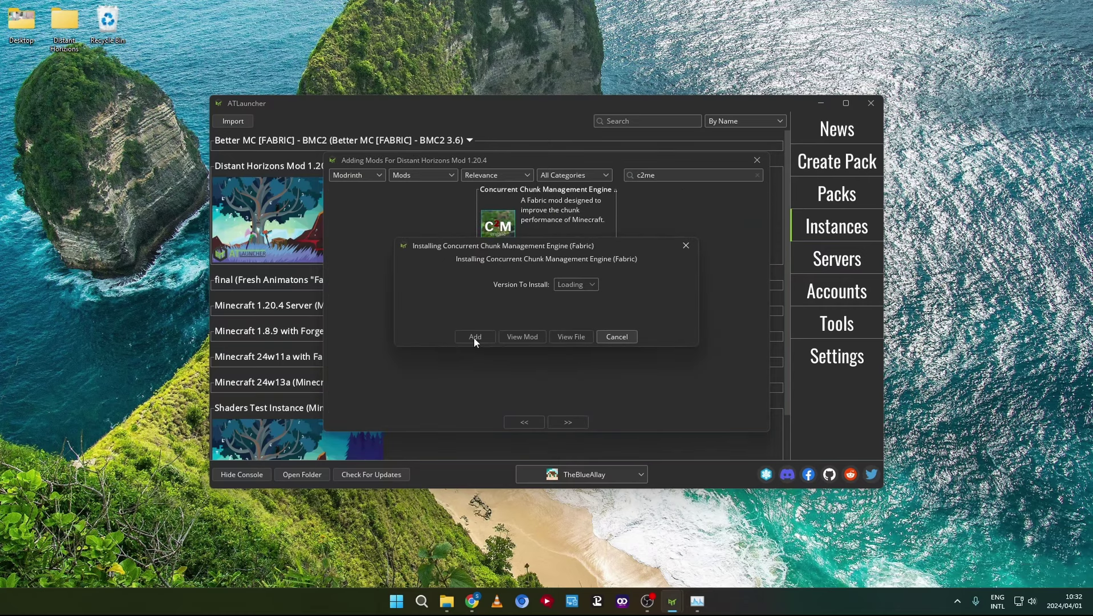
{"action": "left_click", "coordinate": [475, 337]}
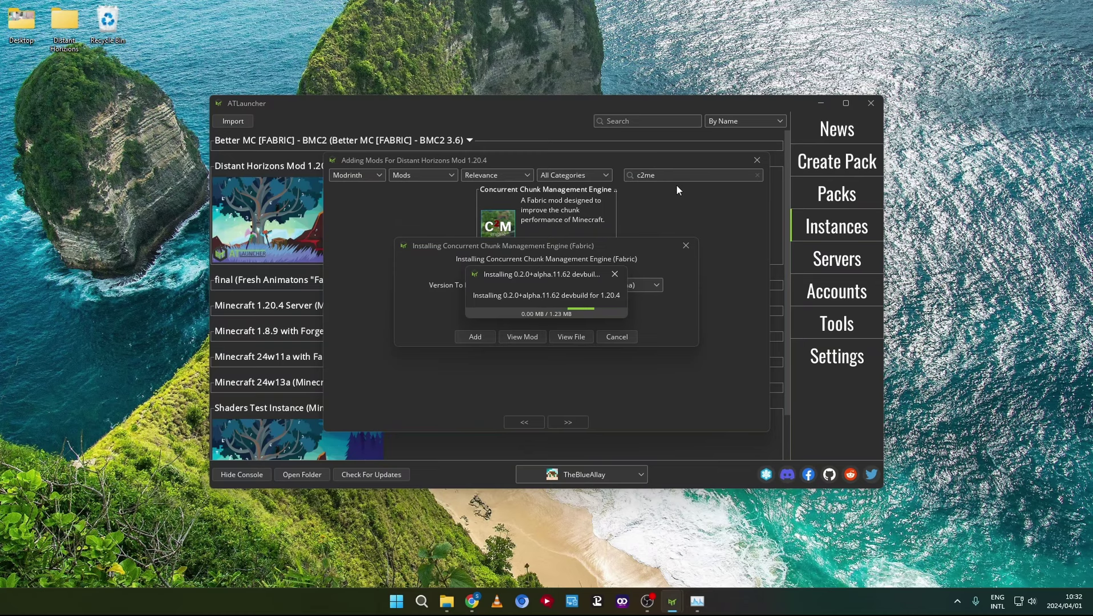
{"action": "double_click", "coordinate": [629, 175]}
Search 'no' under the Optimization category, add Noisium, and close the mod browser.
{"action": "type", "text": "no"}
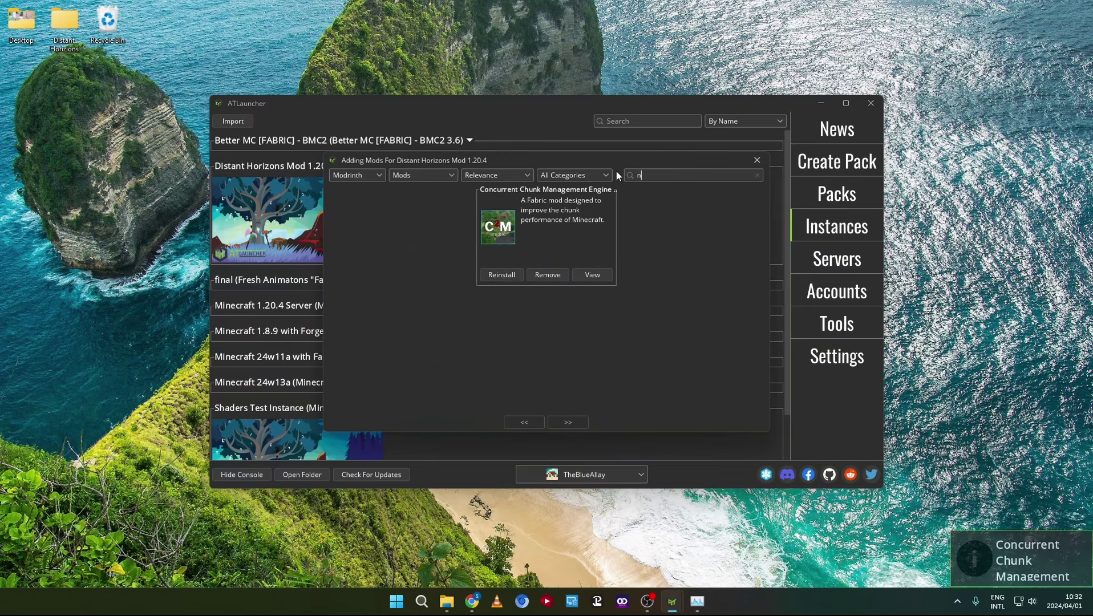
{"action": "left_click", "coordinate": [555, 176]}
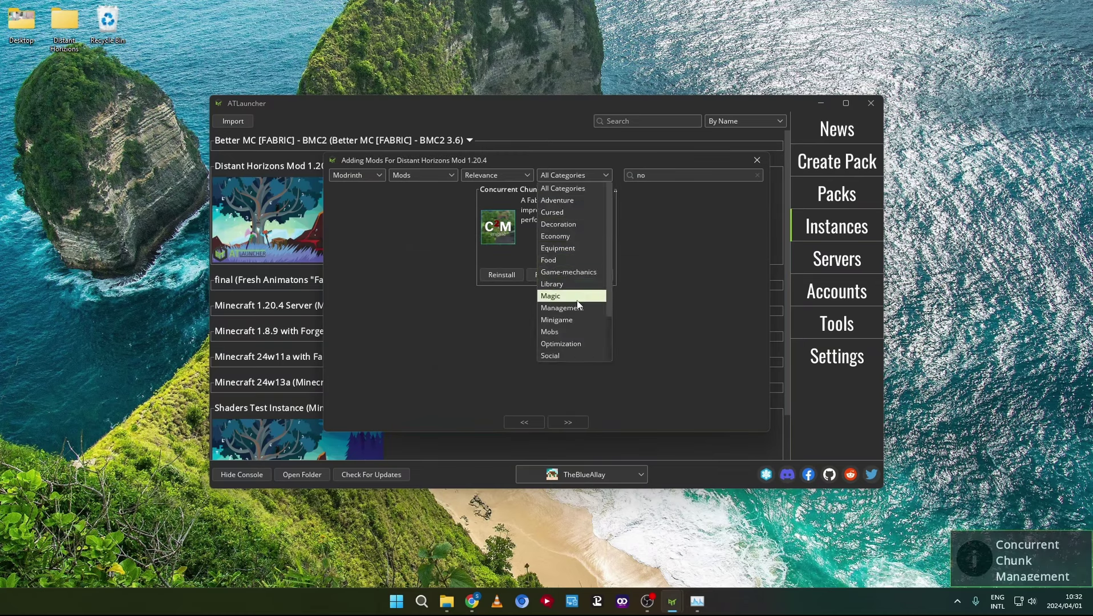
{"action": "left_click", "coordinate": [573, 344]}
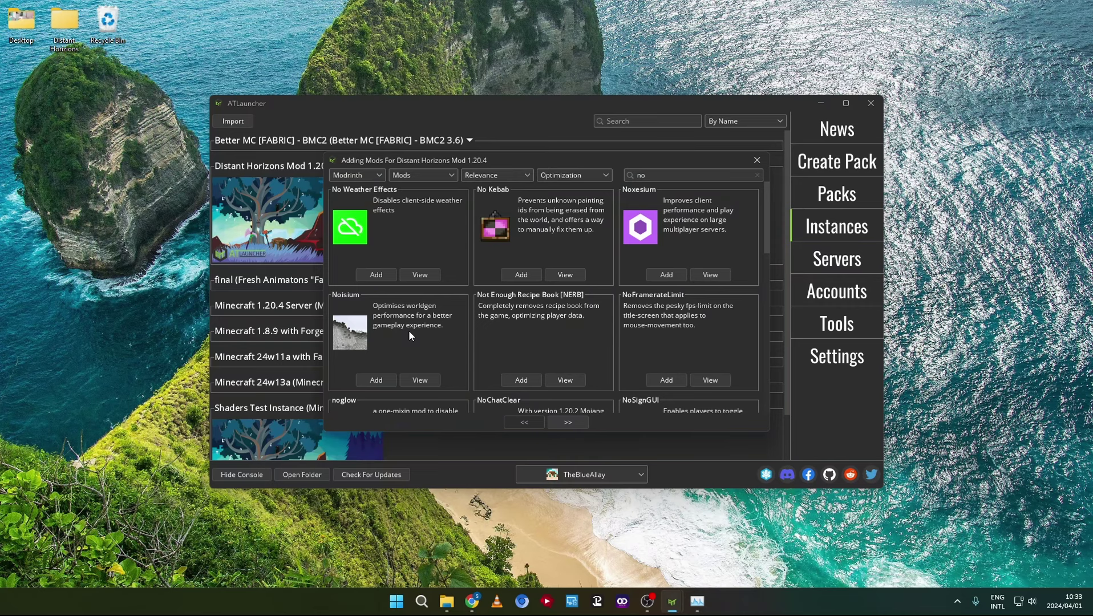
{"action": "left_click", "coordinate": [375, 378]}
{"action": "left_click", "coordinate": [469, 337]}
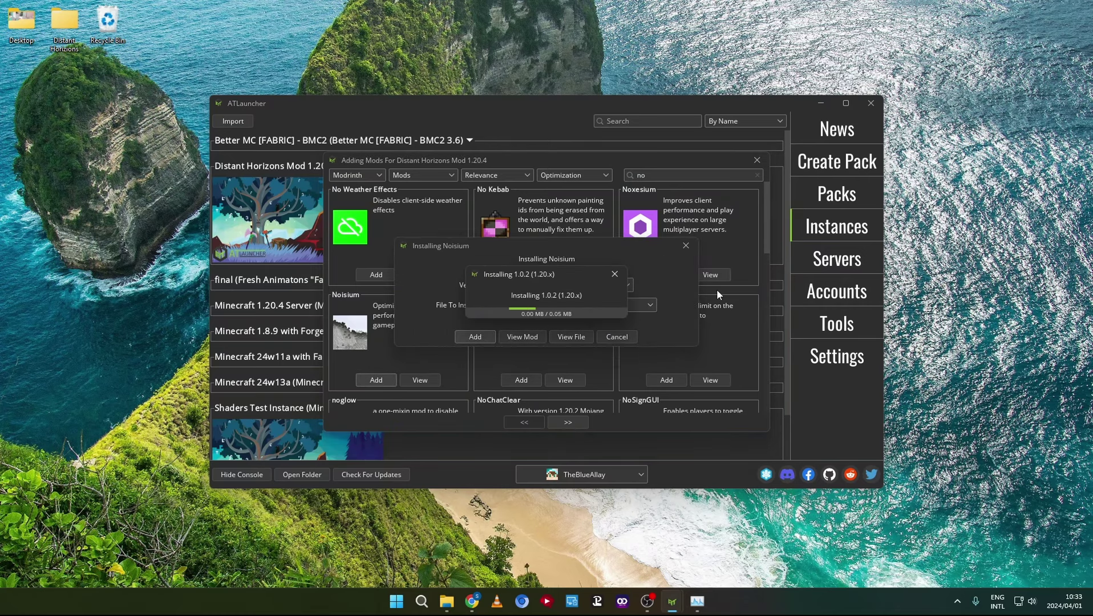
{"action": "left_click", "coordinate": [757, 162]}
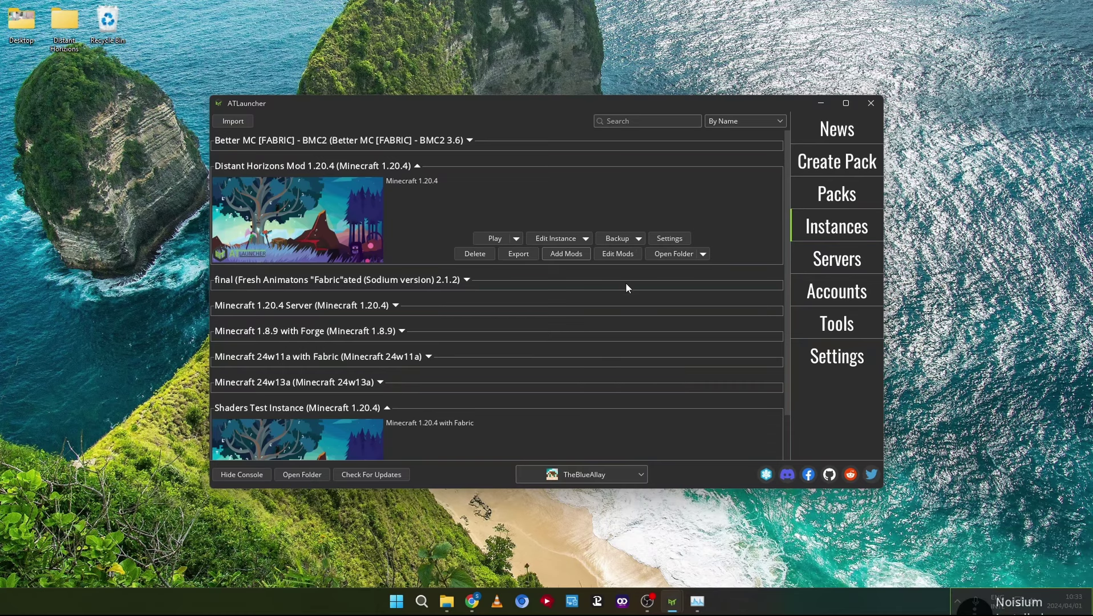
Open the Distant Horizons Mod 1.20.4 instance settings to its Java/Minecraft memory options.
{"action": "left_click", "coordinate": [656, 239]}
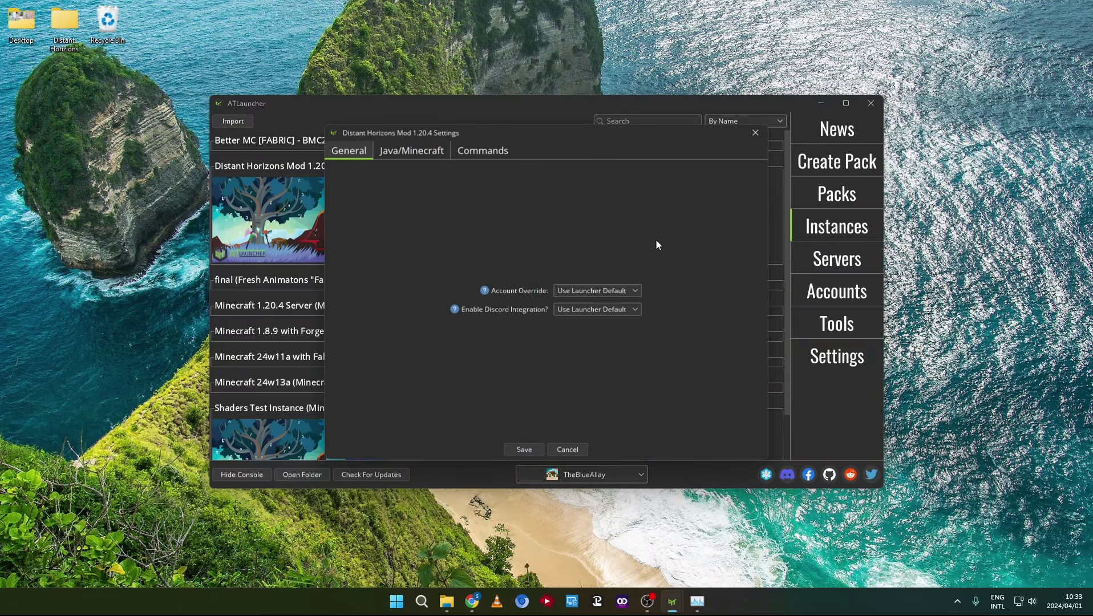
{"action": "left_click", "coordinate": [404, 152]}
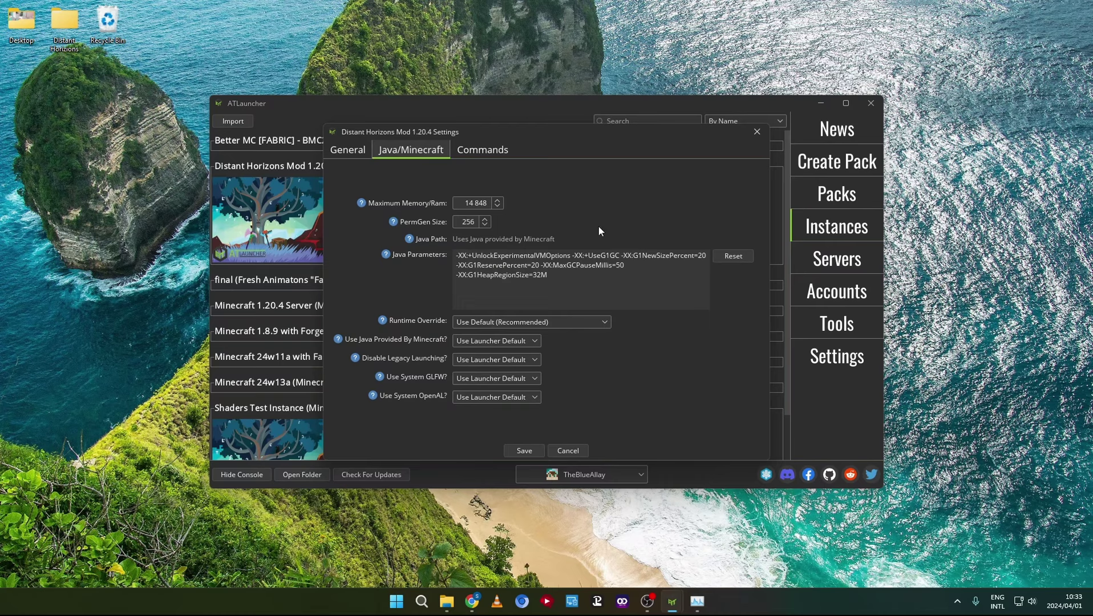